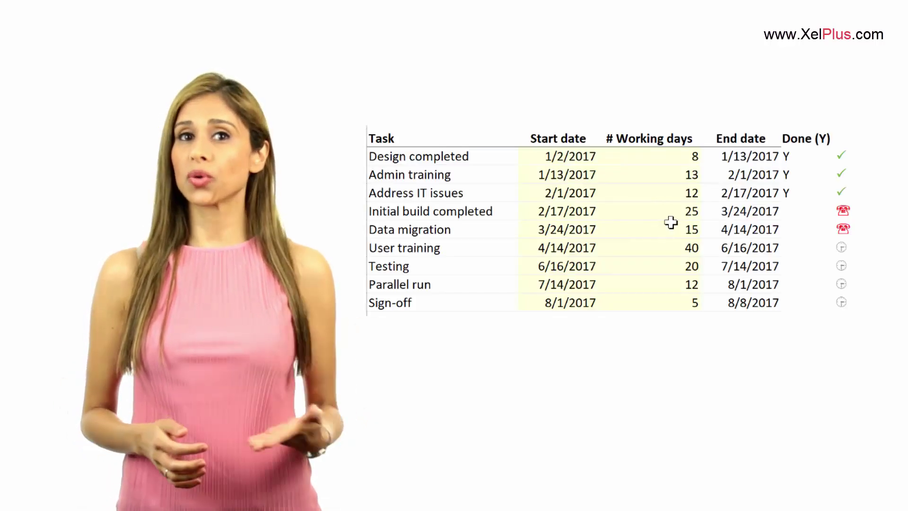
Mark Initial build completed as done by entering Y in its Done cell.
click(794, 215)
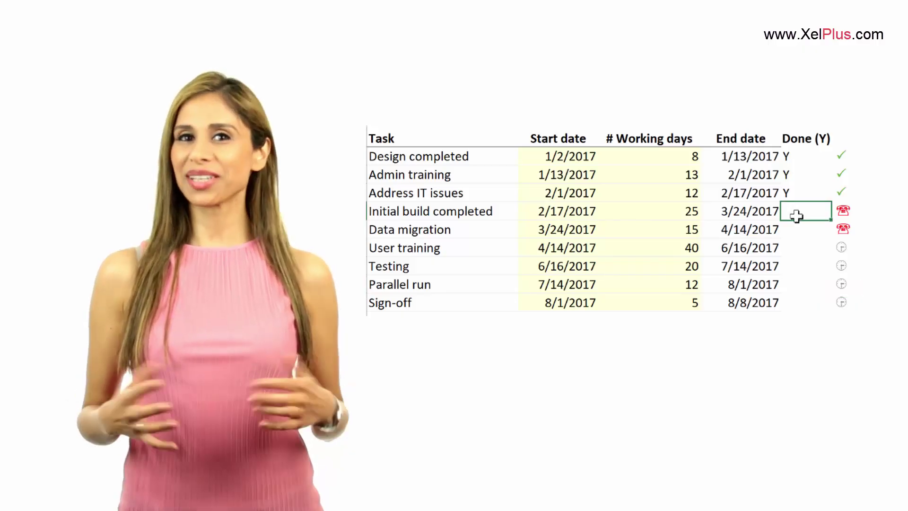
text(Y)
key(ctrl+Return)
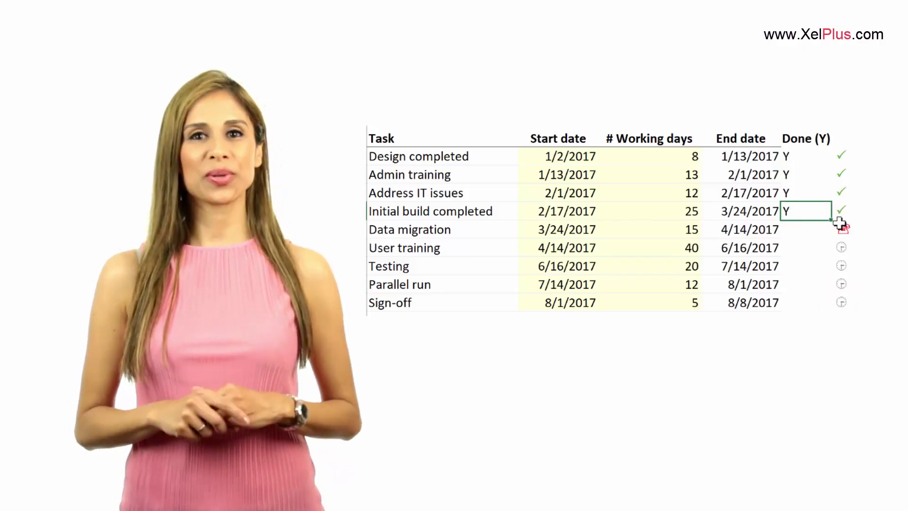
Change Data migration's working days to 6.
click(687, 230)
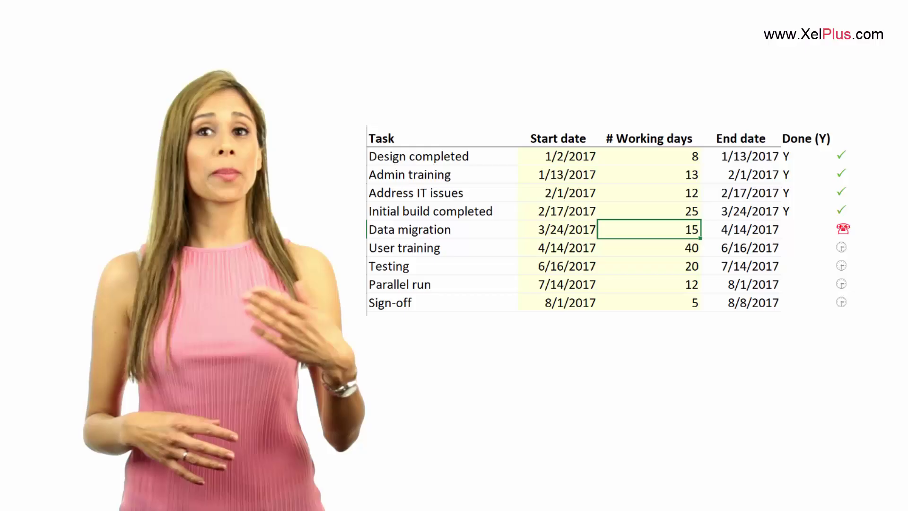
text(6)
key(ctrl+Return)
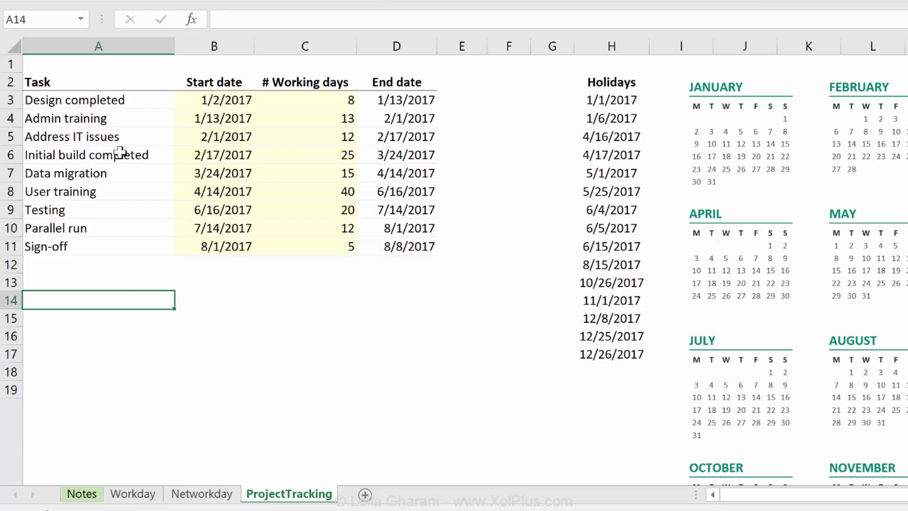
click(325, 98)
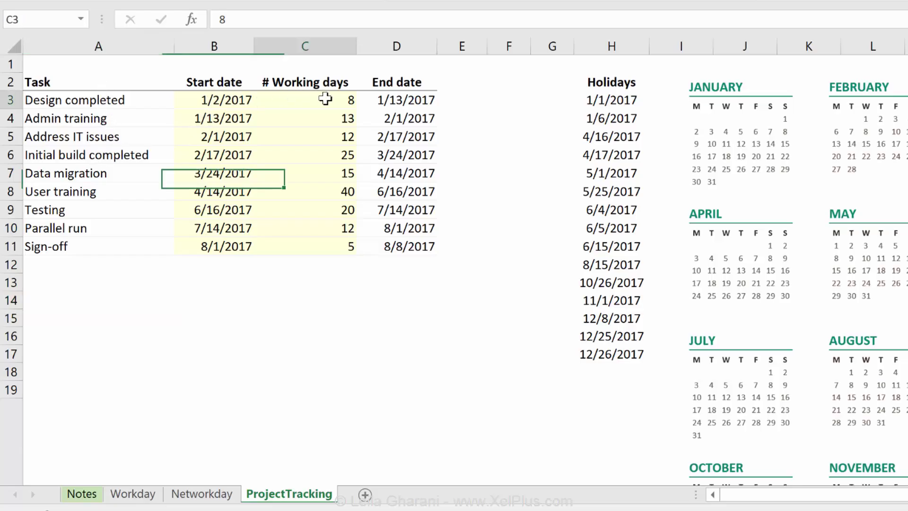
click(387, 98)
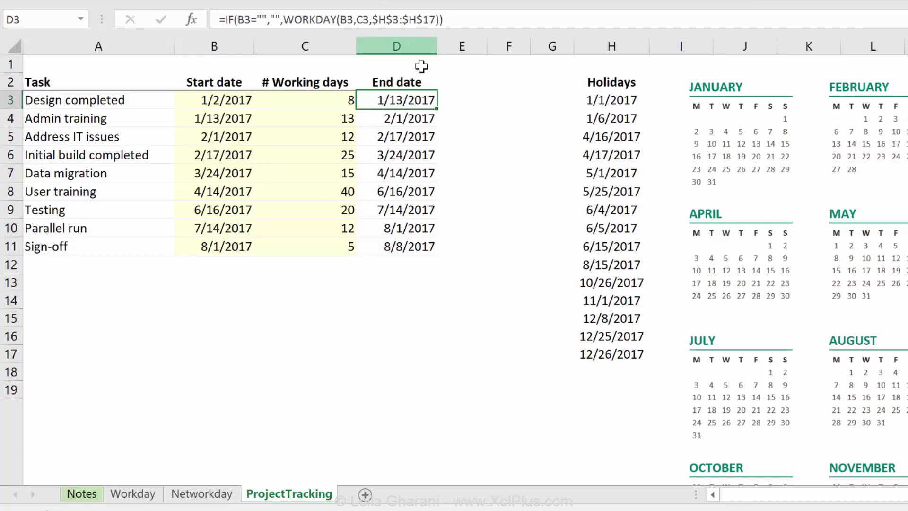
click(453, 99)
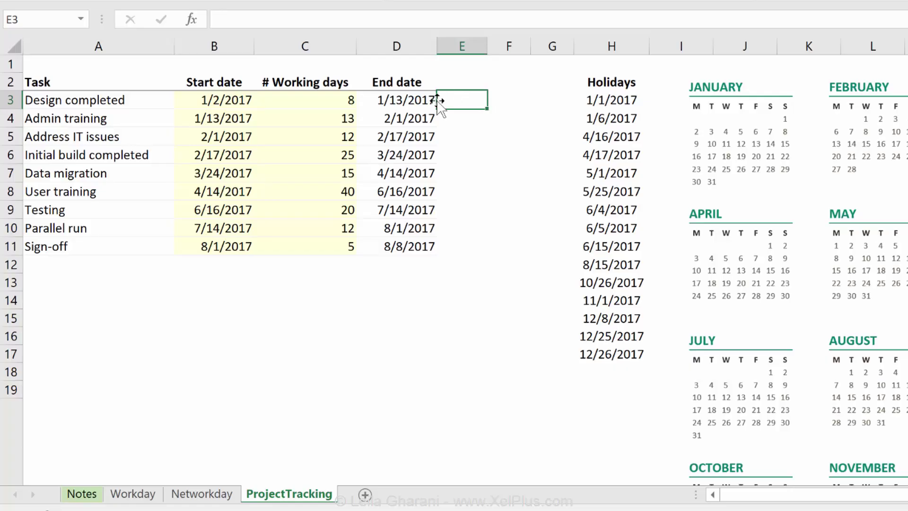
click(422, 100)
drag(422, 100, 408, 173)
click(395, 155)
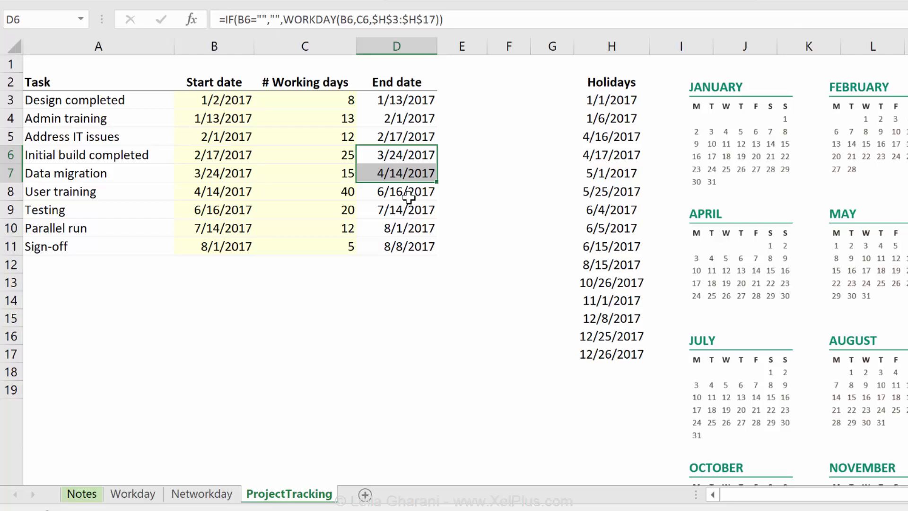
click(416, 105)
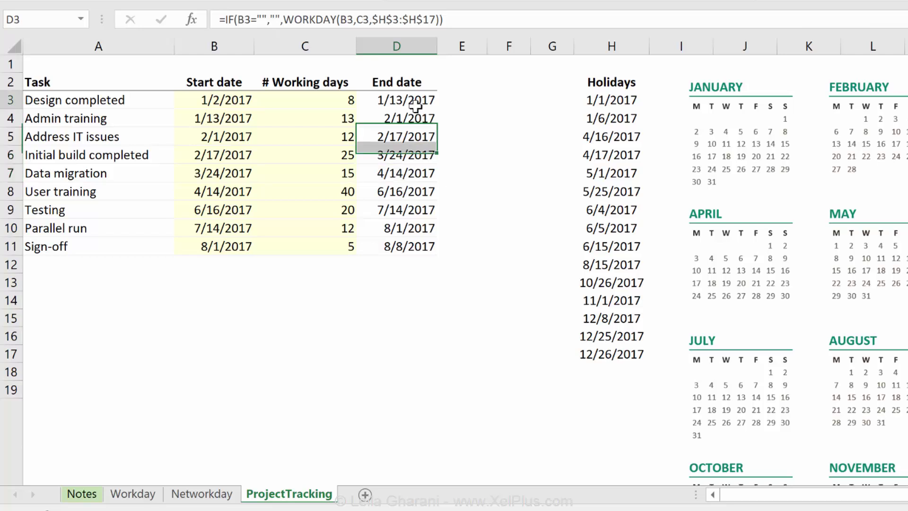
Enter the formula =TODAY() in cell A1.
click(116, 62)
text(=today)
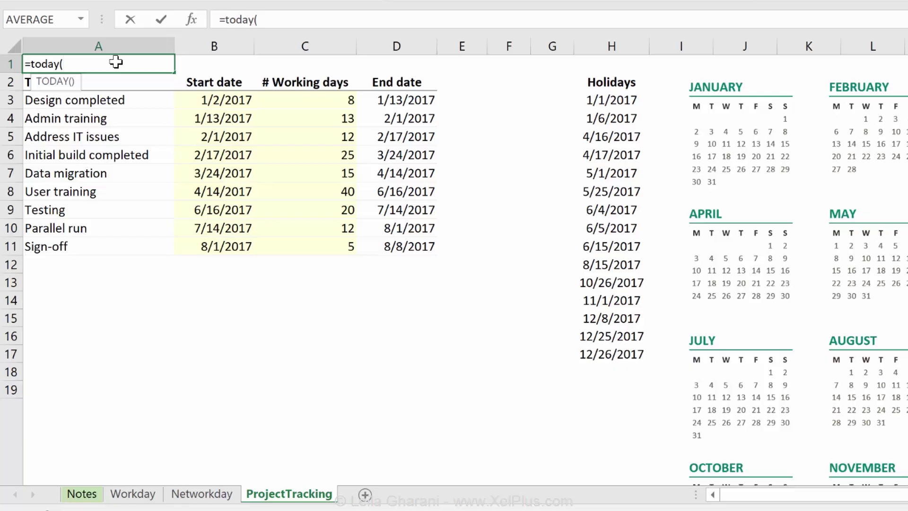
text(())
key(ctrl+Return)
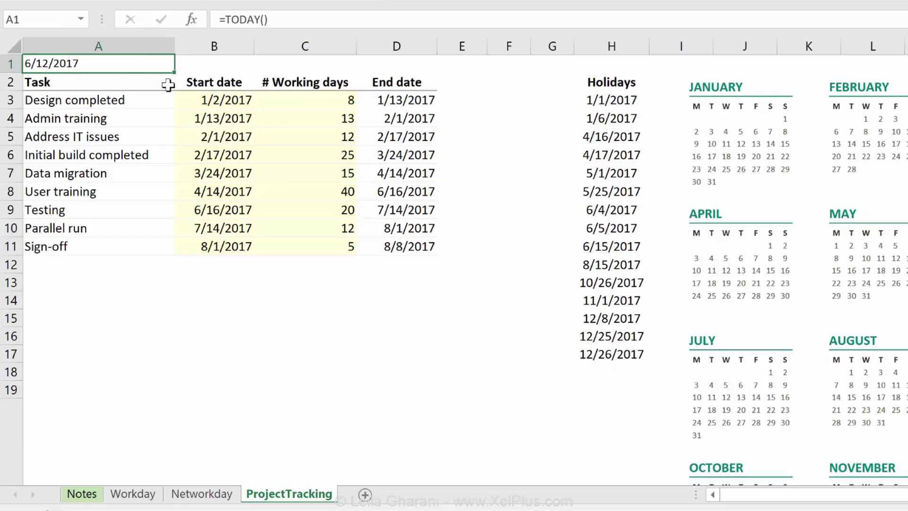
Add a 'Done (Y)' header in cell E2.
click(461, 82)
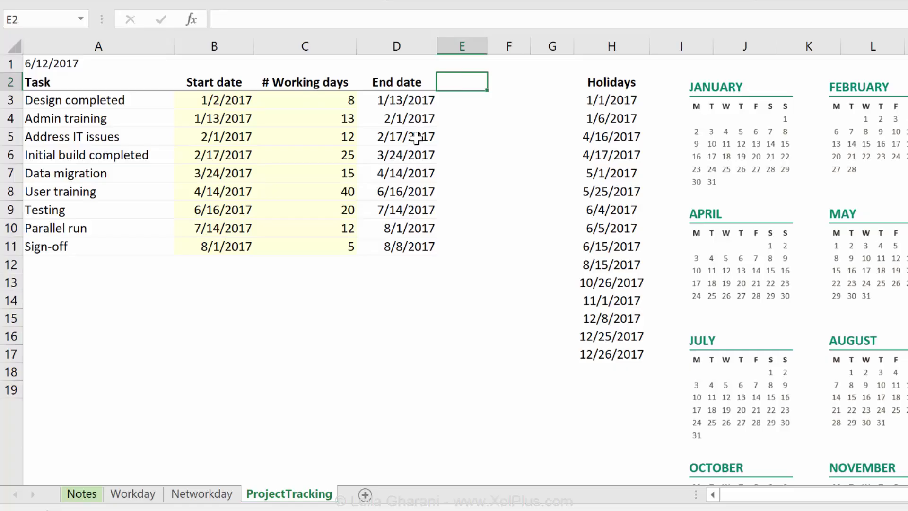
text(Done)
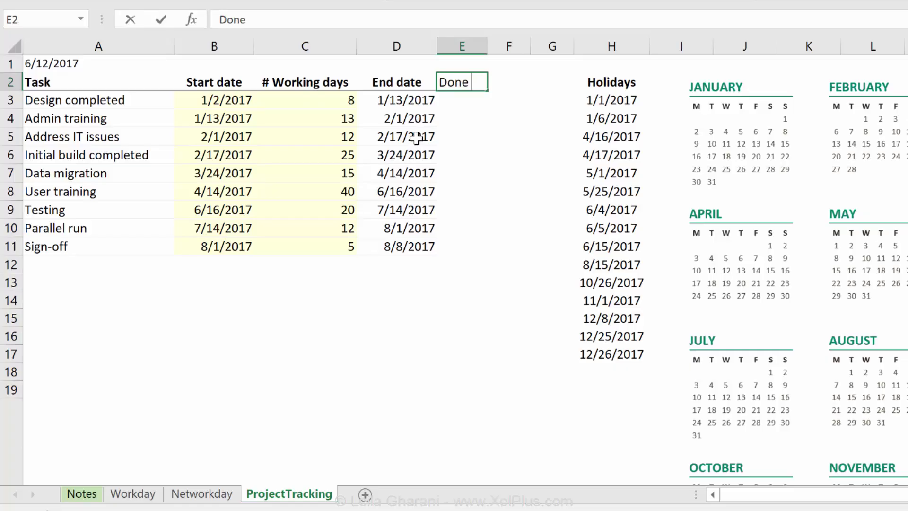
text( (Y))
key(ctrl+Return)
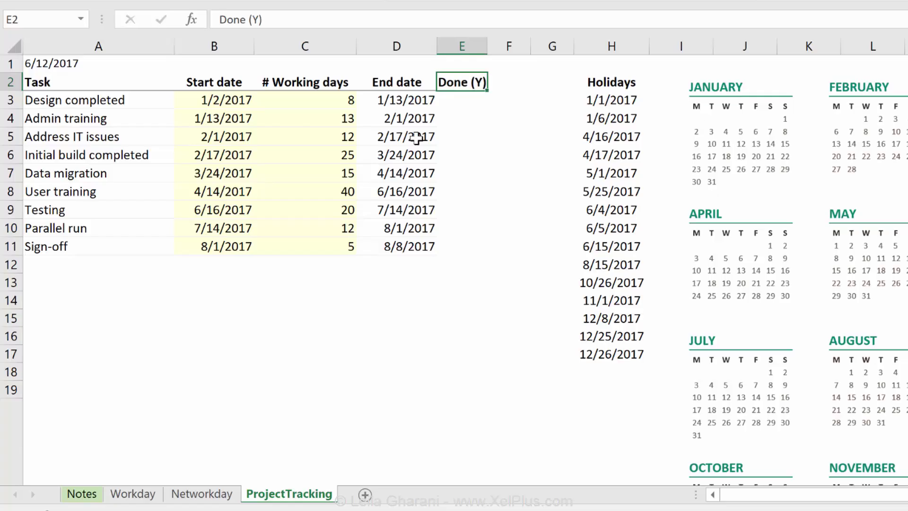
Fill Y into E3:E5 for the first three tasks at once.
click(471, 102)
drag(471, 103, 455, 137)
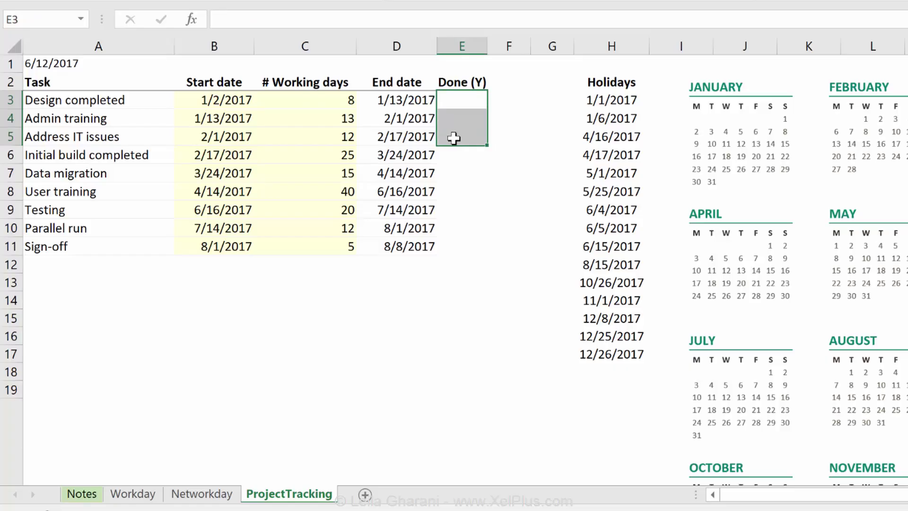
click(275, 16)
text(Y)
key(ctrl+Return)
click(505, 100)
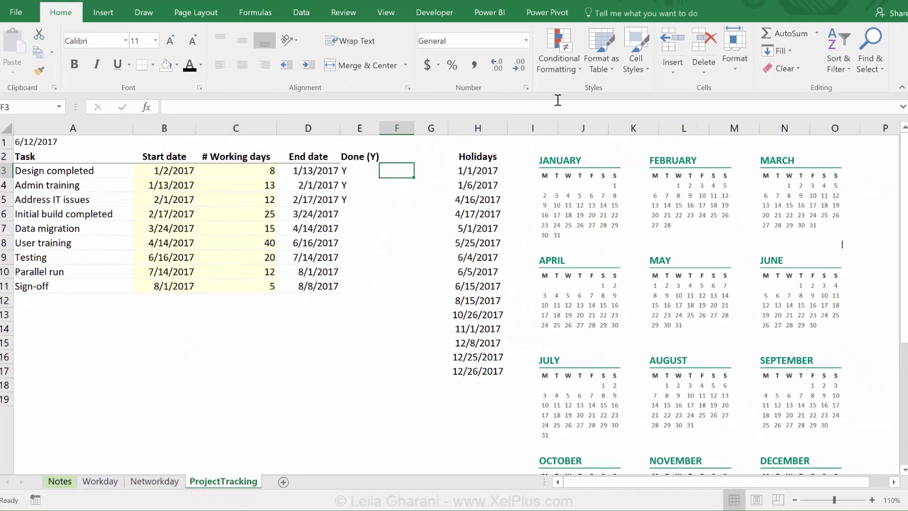
click(567, 73)
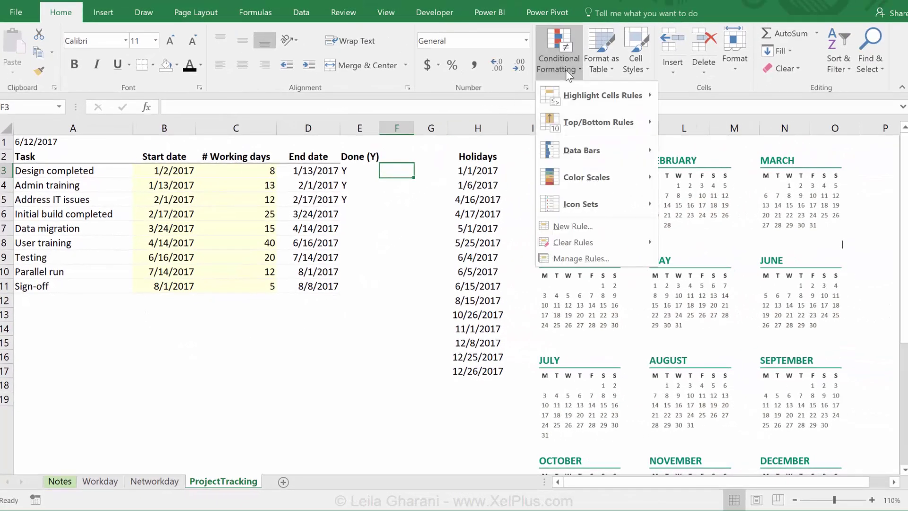
mouse_move(605, 209)
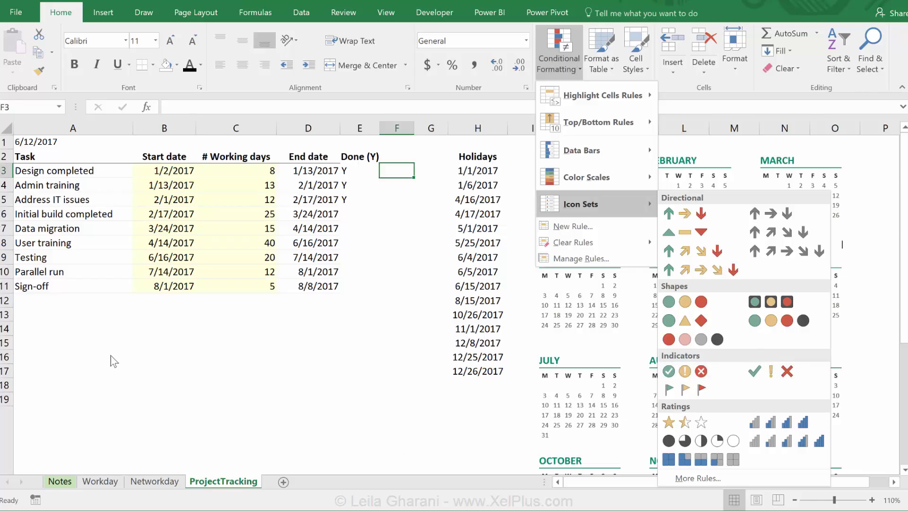
click(40, 326)
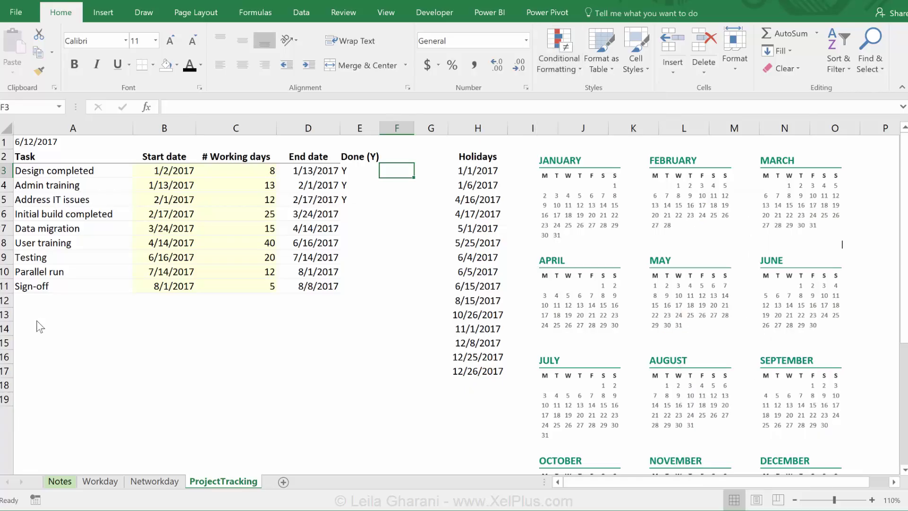
click(41, 315)
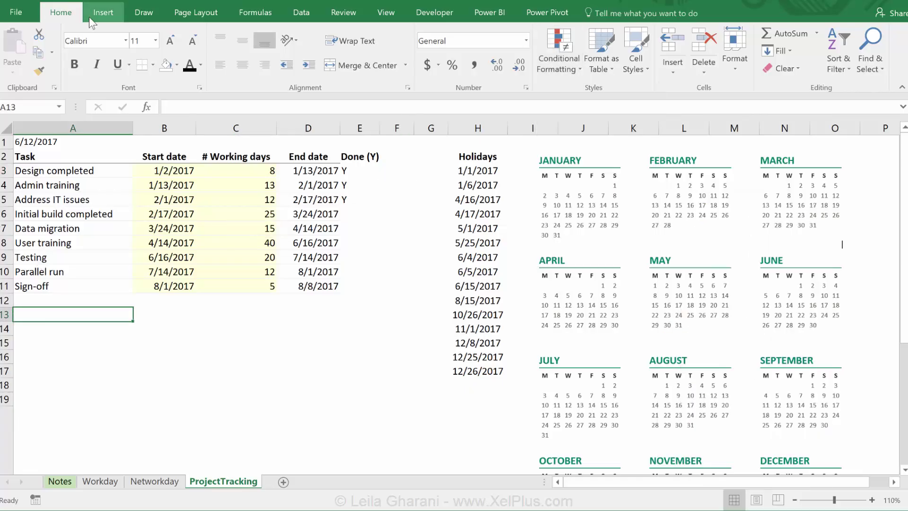
Insert the Wingdings 2 check mark (code 80) into cell A13 from the Symbol dialog.
click(103, 12)
click(815, 57)
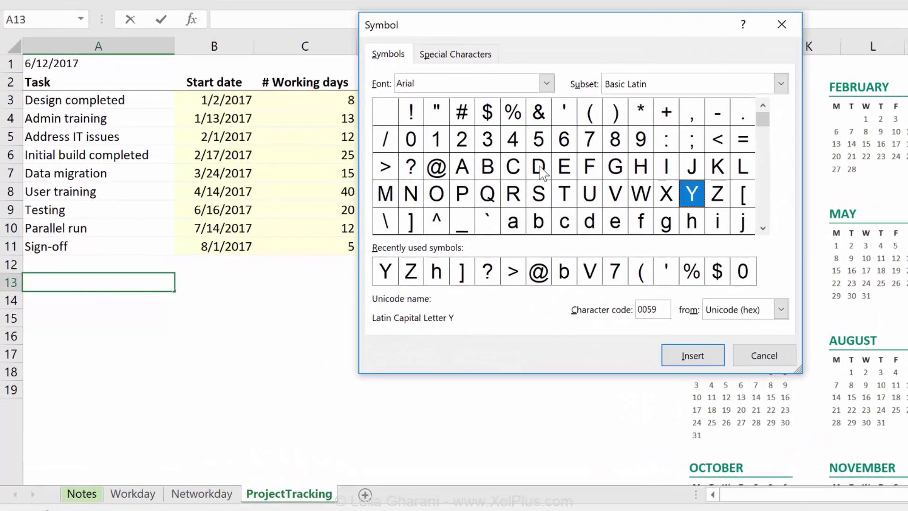
click(545, 91)
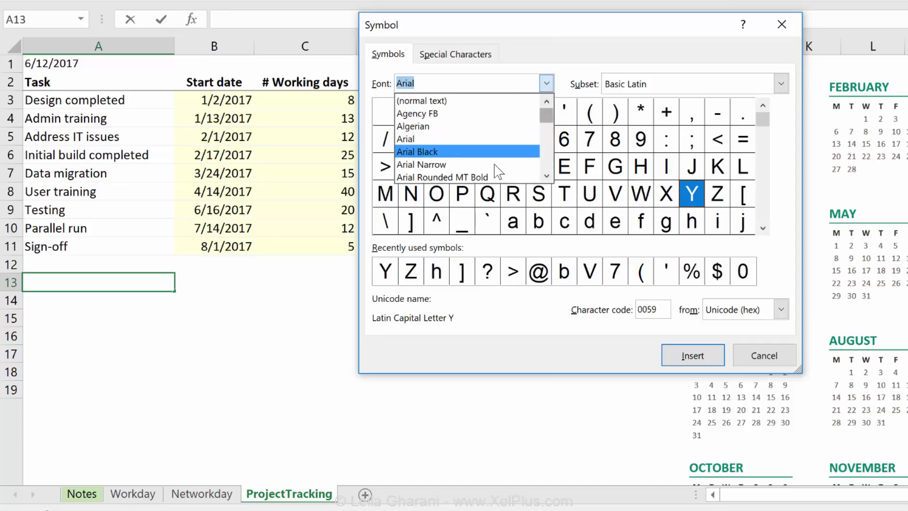
text(w)
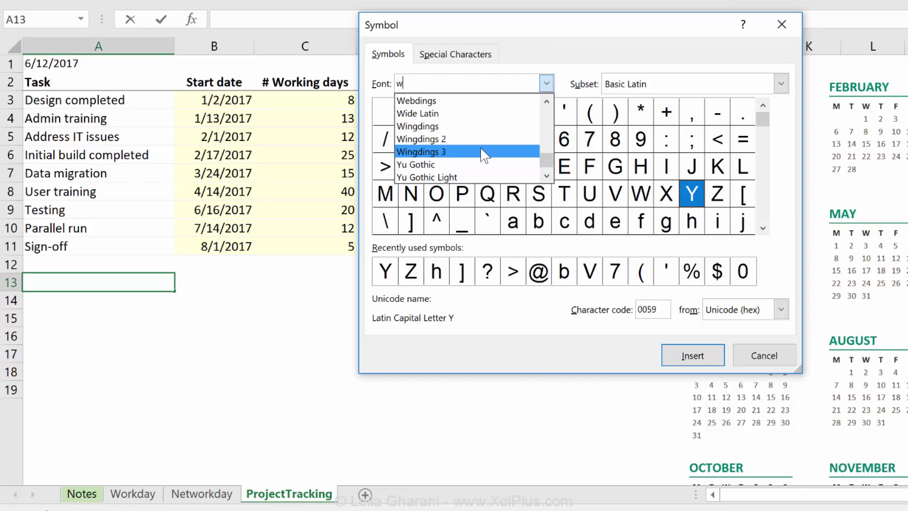
click(423, 139)
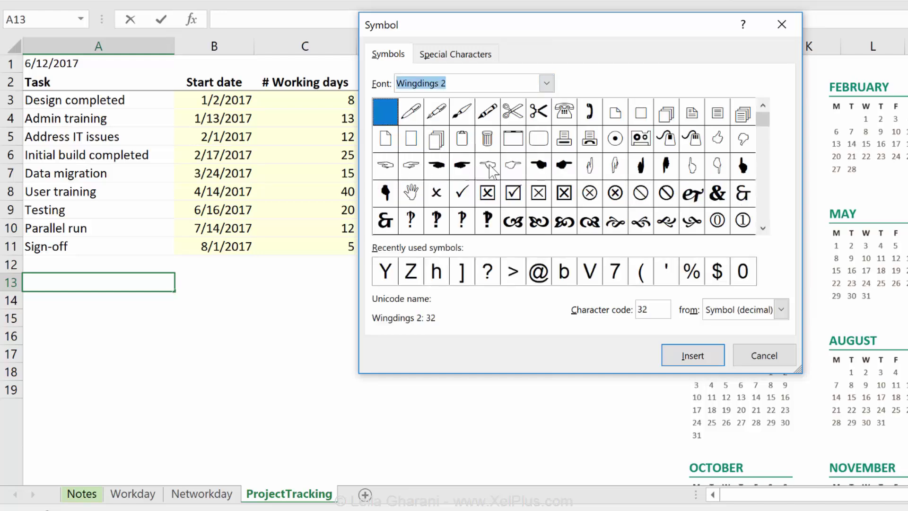
click(465, 200)
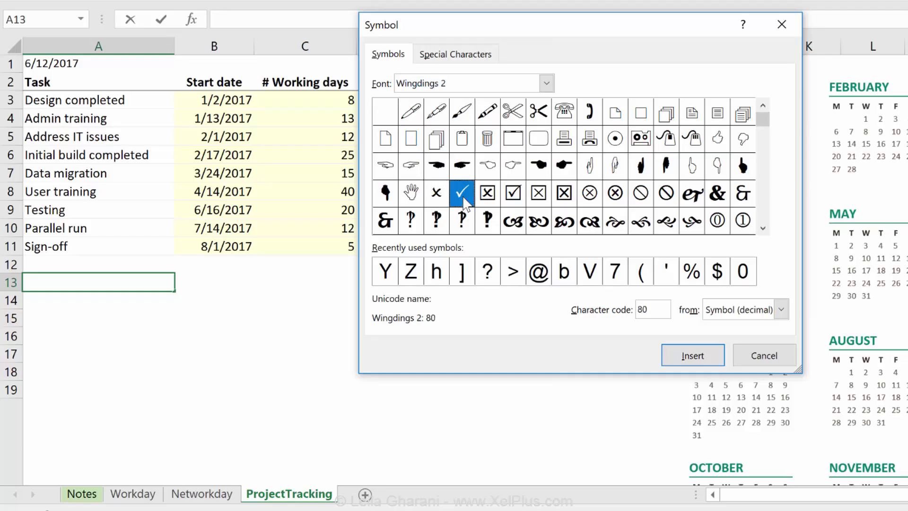
click(689, 355)
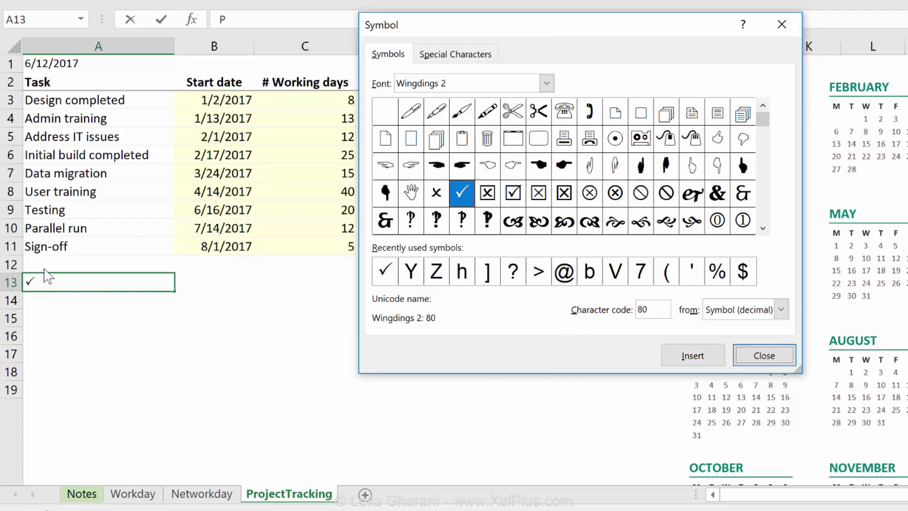
click(763, 356)
click(105, 304)
click(87, 282)
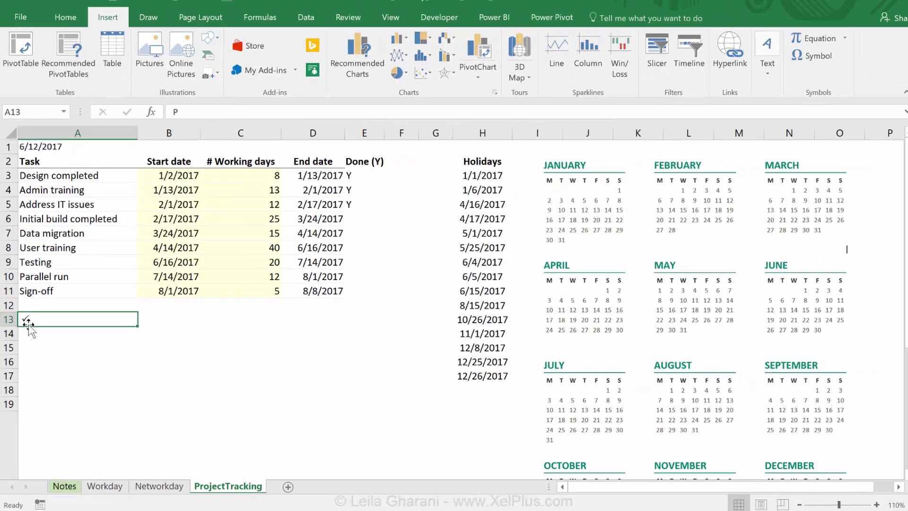
Set A13's font to Wingdings 2 so its letter P shows as a check mark.
click(65, 19)
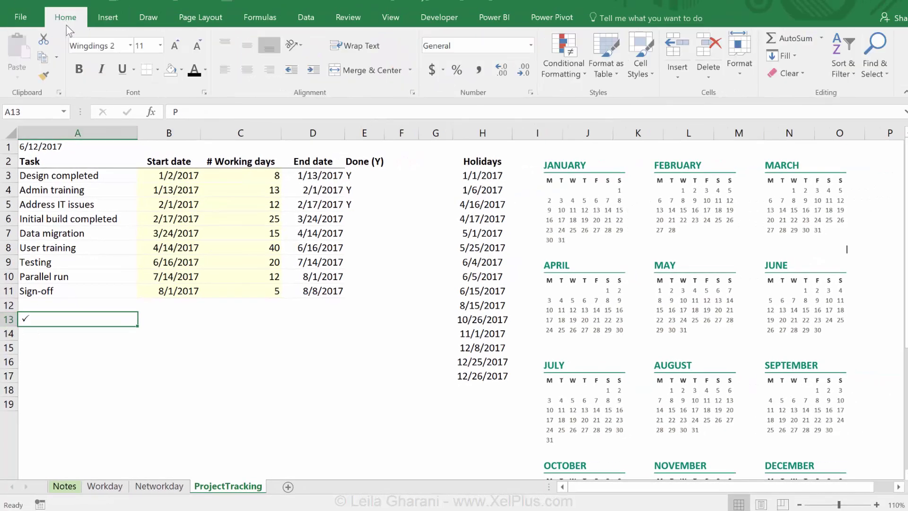
click(131, 47)
drag(251, 393, 258, 74)
click(197, 90)
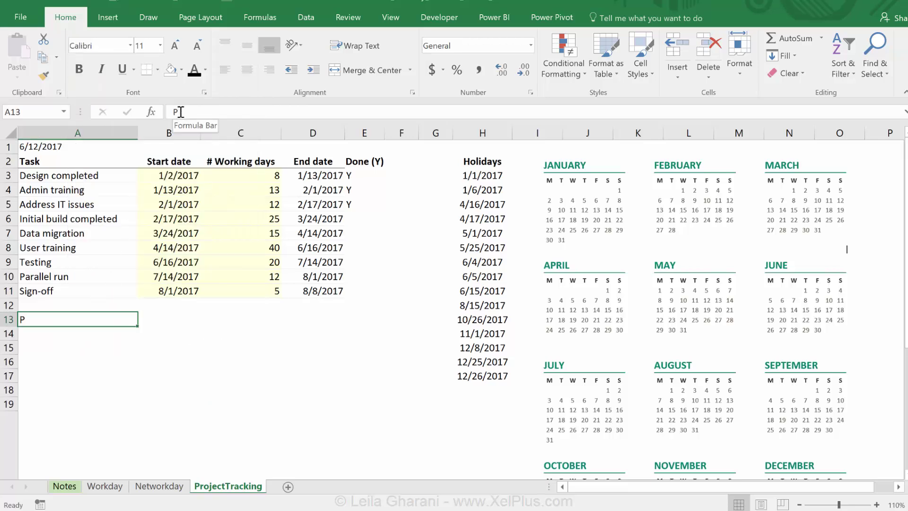
click(130, 45)
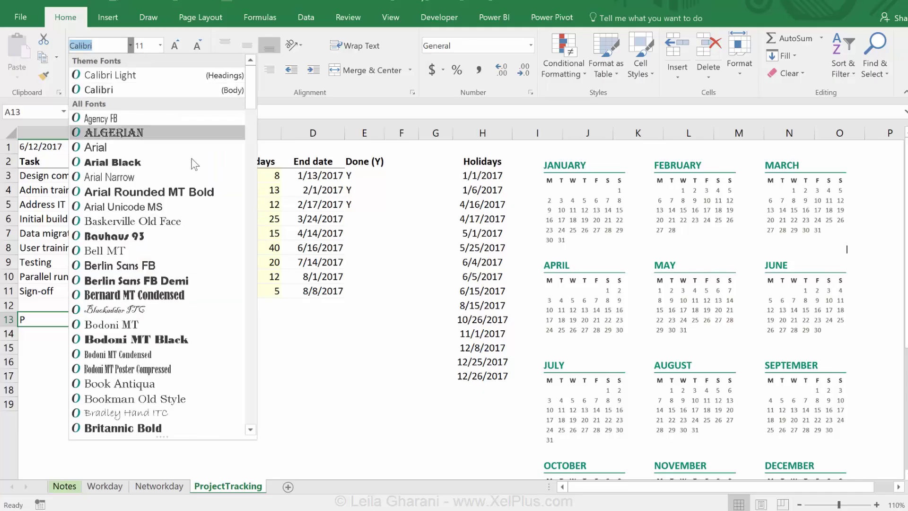
drag(251, 97, 257, 344)
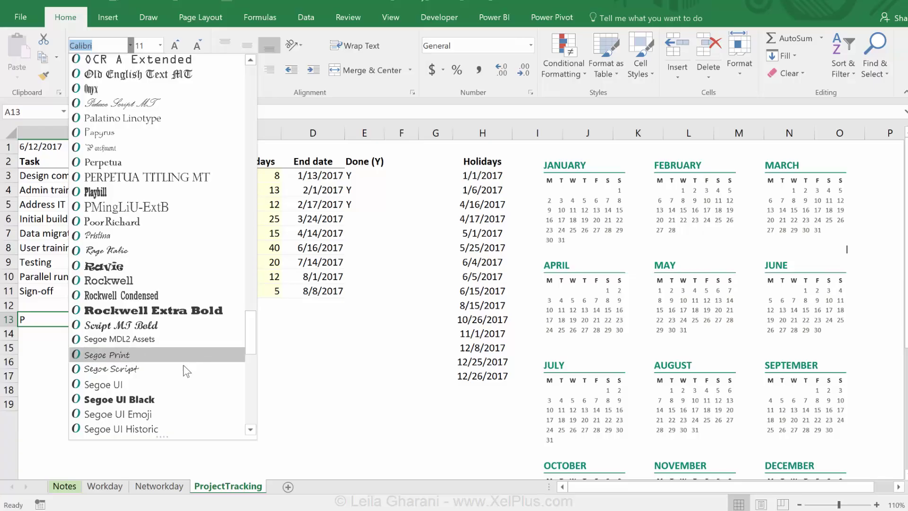
text(W)
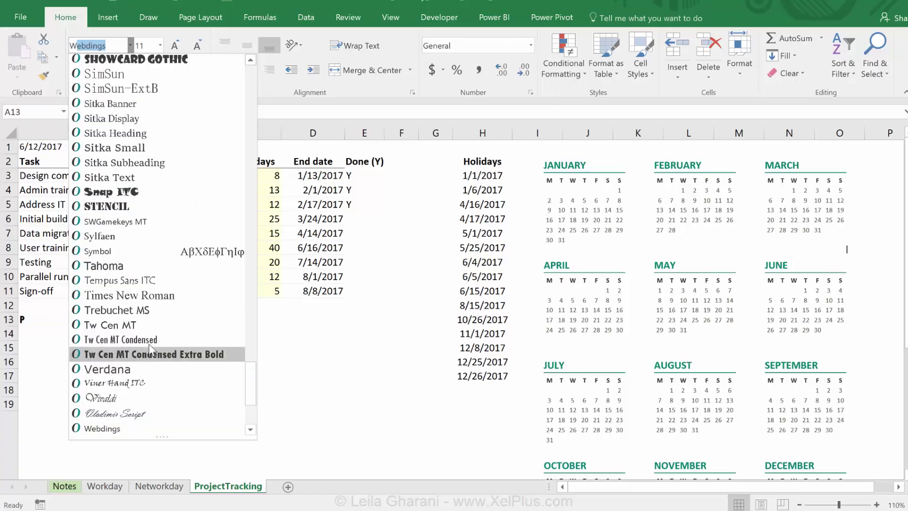
text(w)
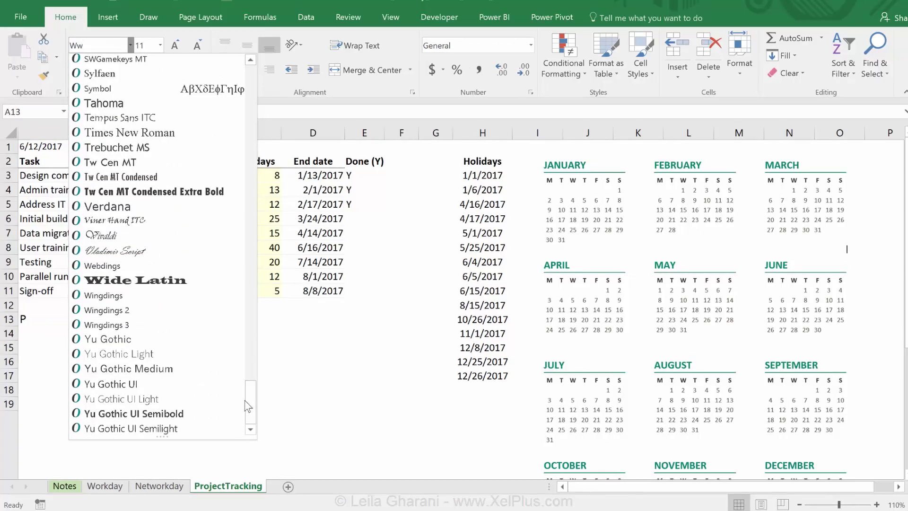
click(156, 310)
click(68, 339)
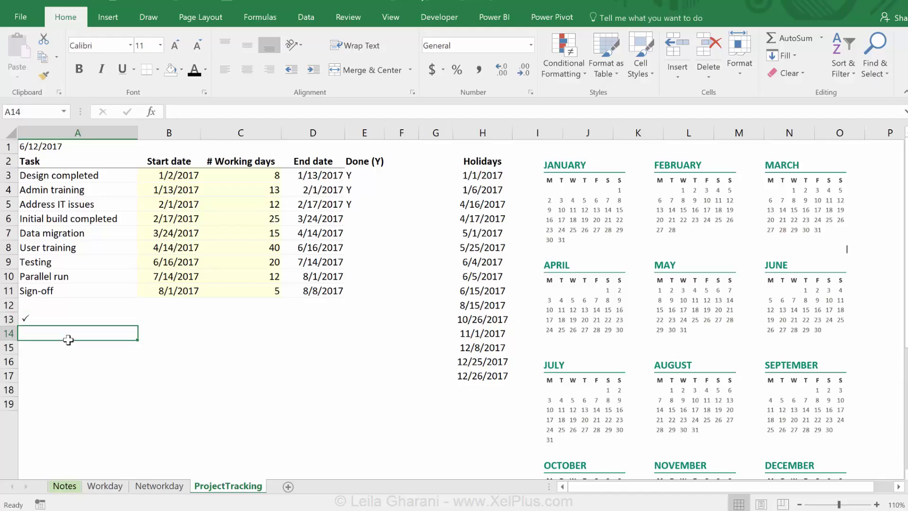
Insert the Wingdings 2 clock symbol (code 137) into cell A14.
click(101, 21)
click(797, 57)
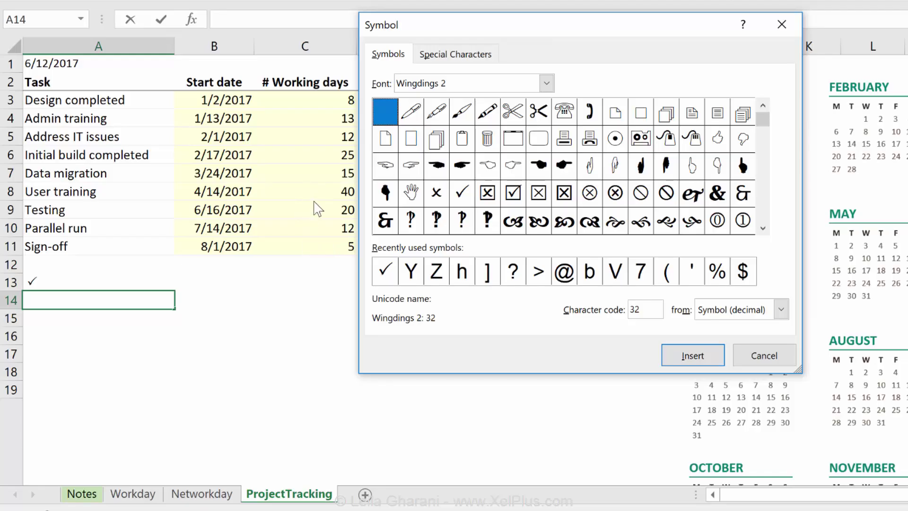
click(762, 228)
click(762, 228)
click(763, 228)
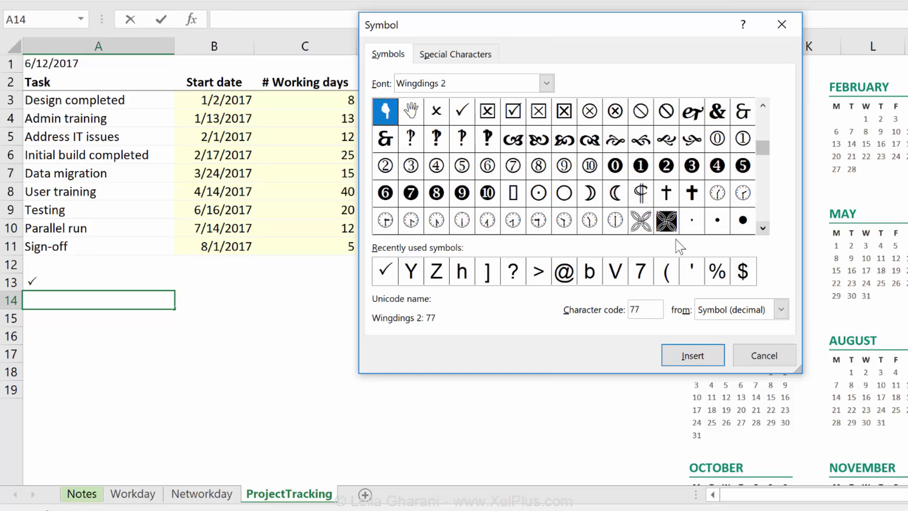
click(387, 226)
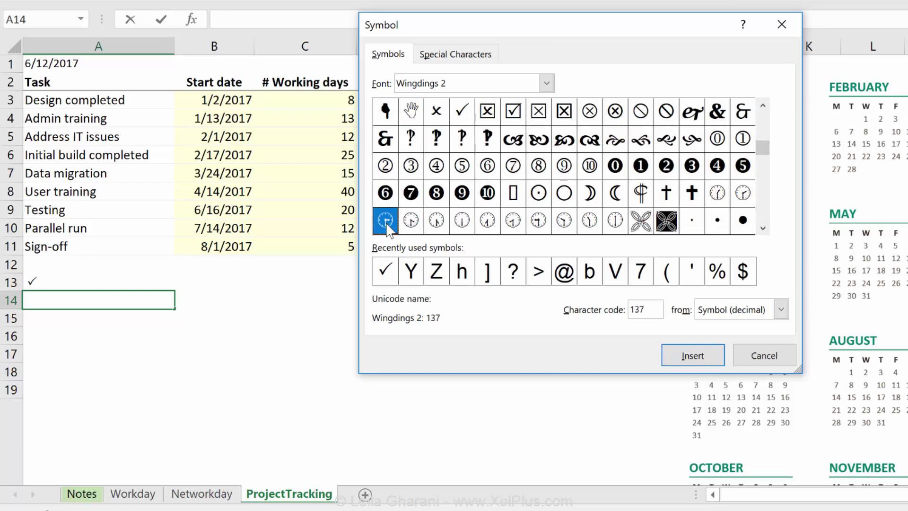
click(688, 359)
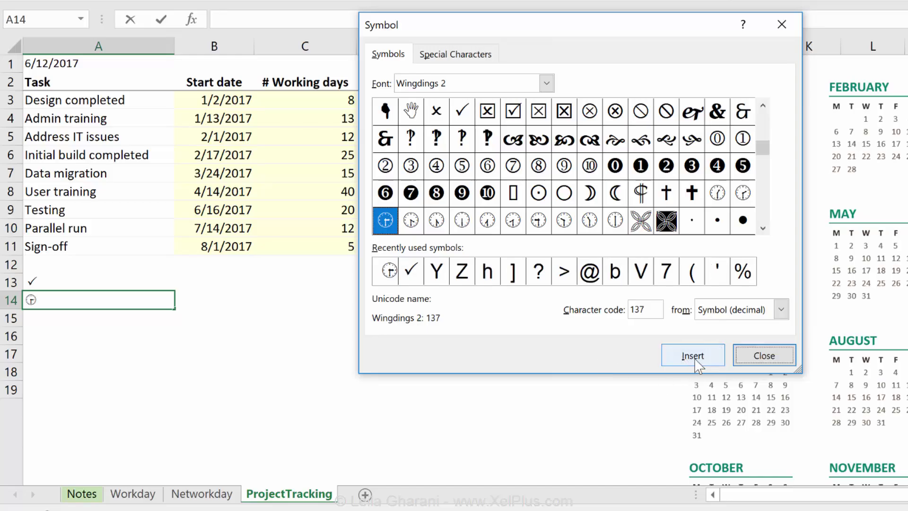
click(764, 355)
click(146, 333)
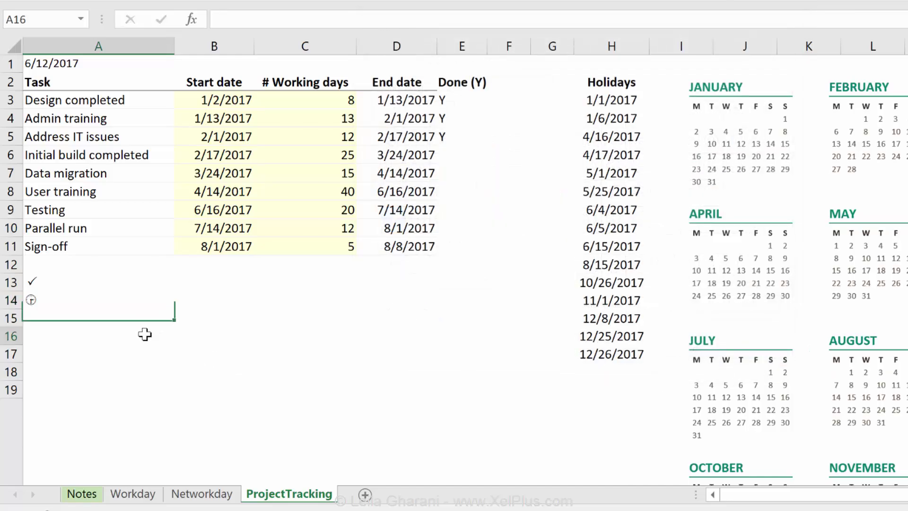
Copy the clock symbol from A14 into A16.
click(84, 300)
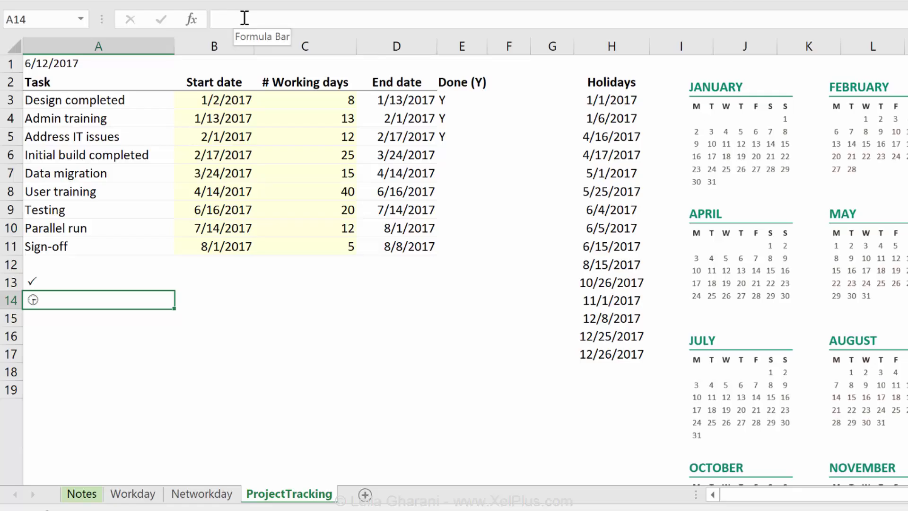
key(ctrl+c)
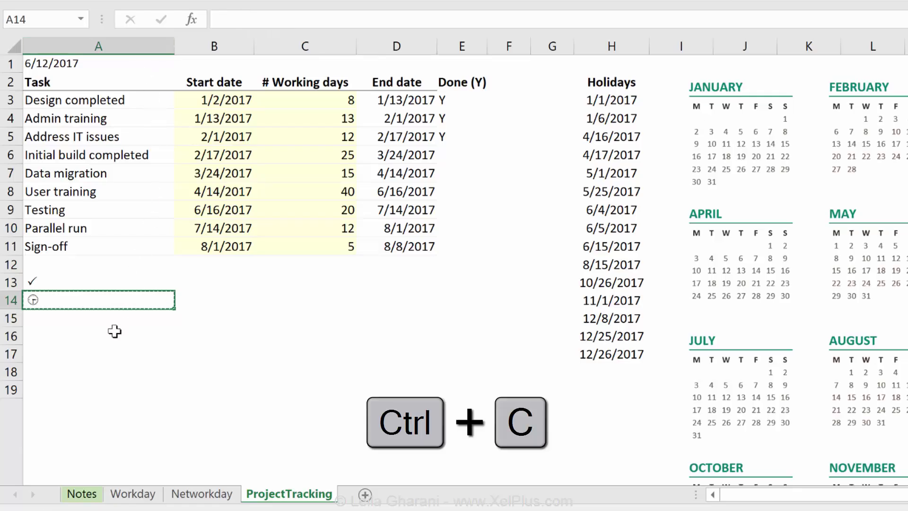
click(115, 331)
key(ctrl+v)
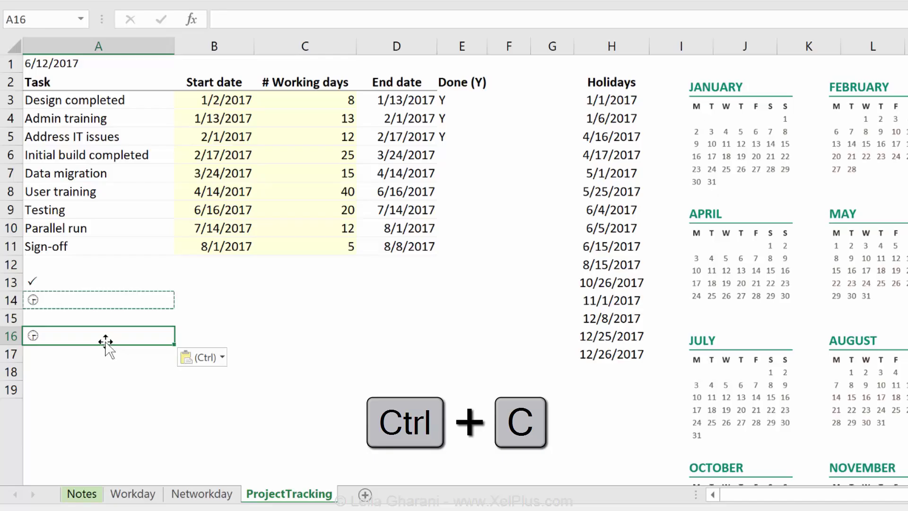
Paste A14's underlying character as plain text into cell B14.
click(75, 300)
key(Escape)
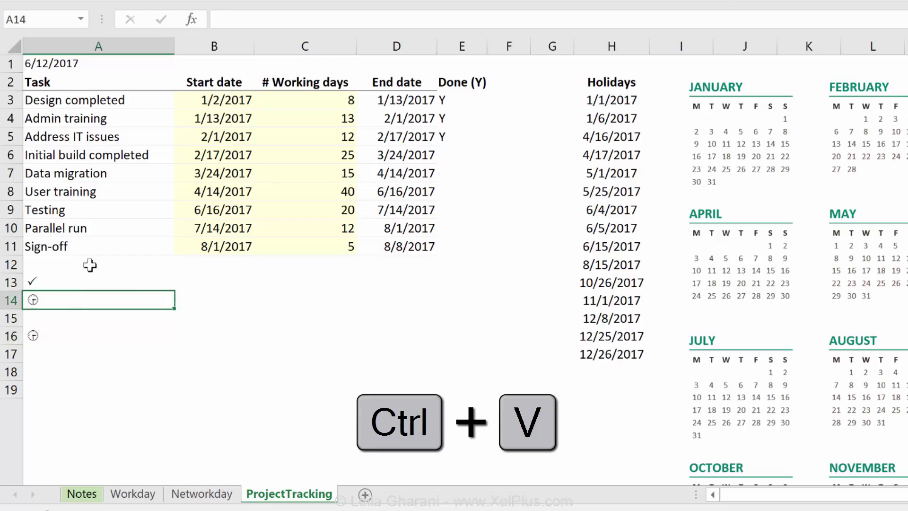
click(257, 23)
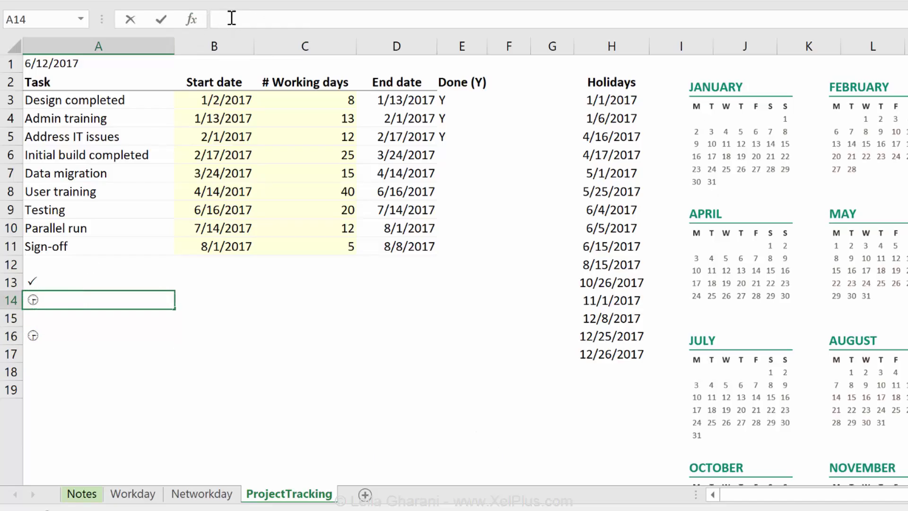
key(ctrl+c)
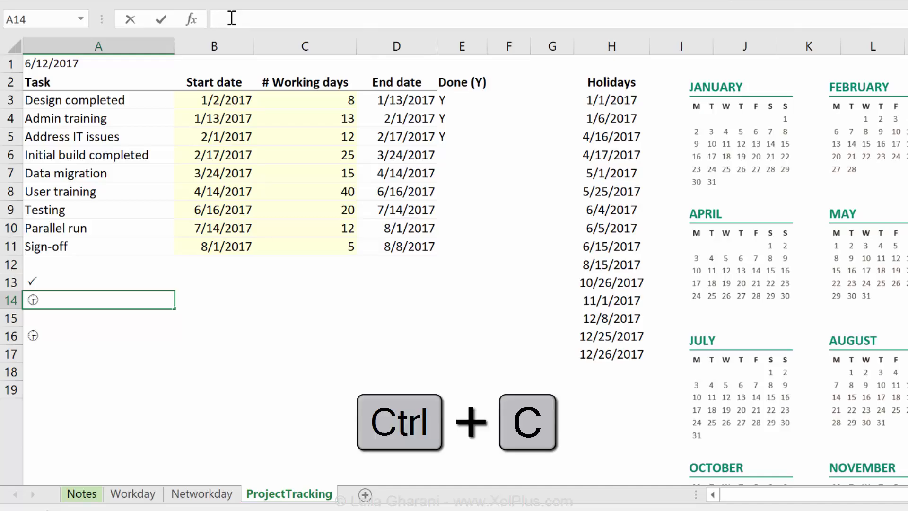
key(Escape)
click(221, 300)
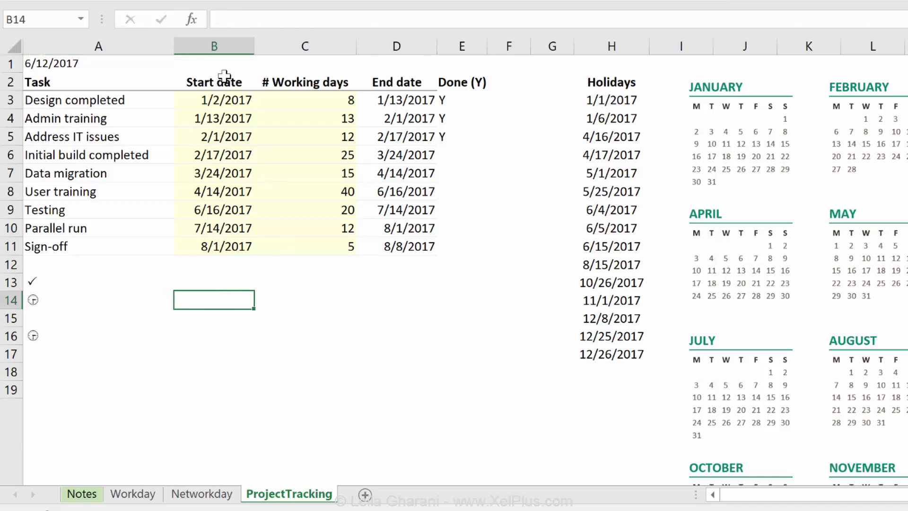
click(244, 22)
key(ctrl+v)
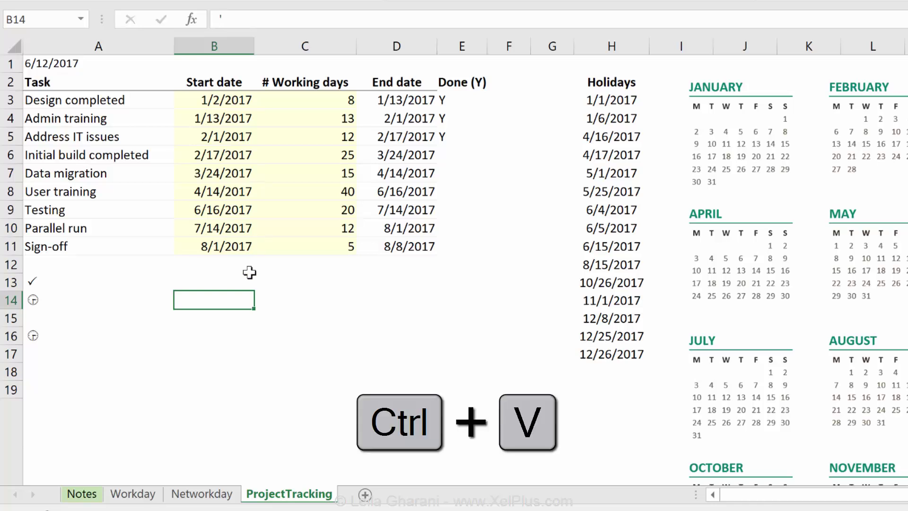
click(232, 304)
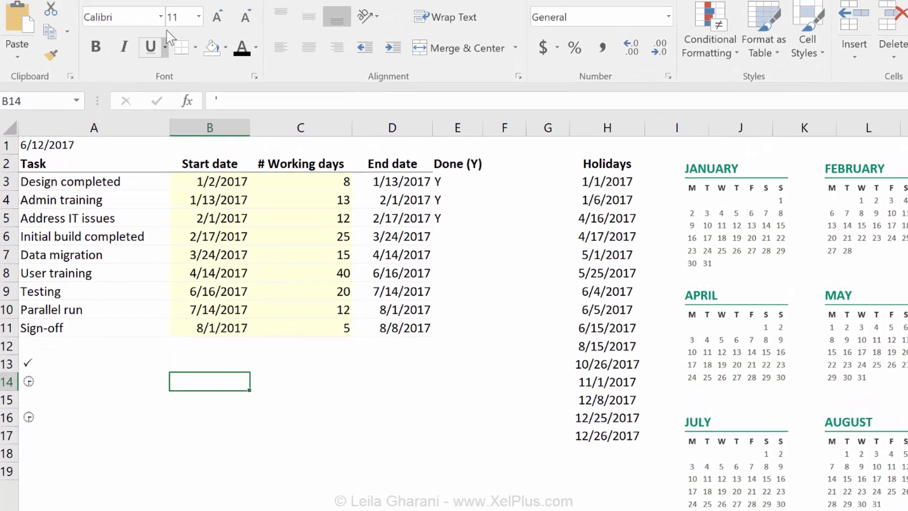
Apply the Wingdings 2 font to B14 so it displays the clock.
click(118, 26)
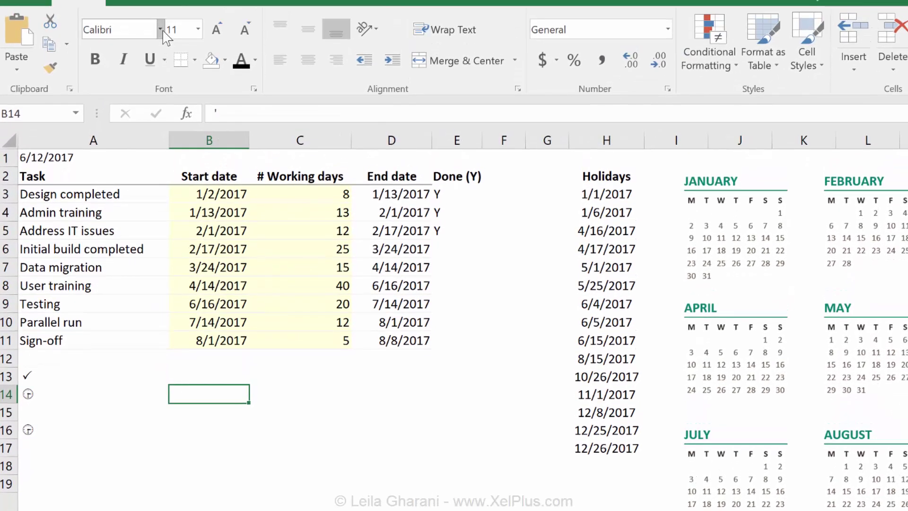
click(160, 27)
text(Webdings)
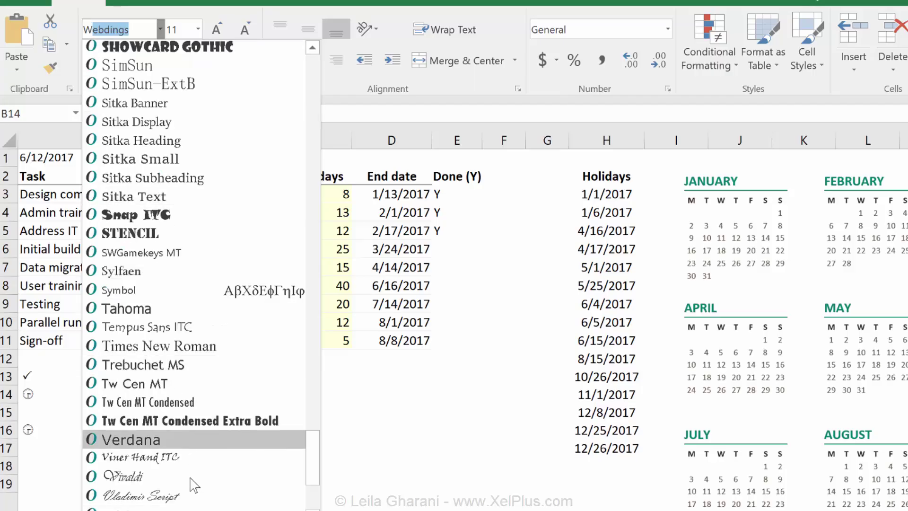
scroll(308, 492, down, 3)
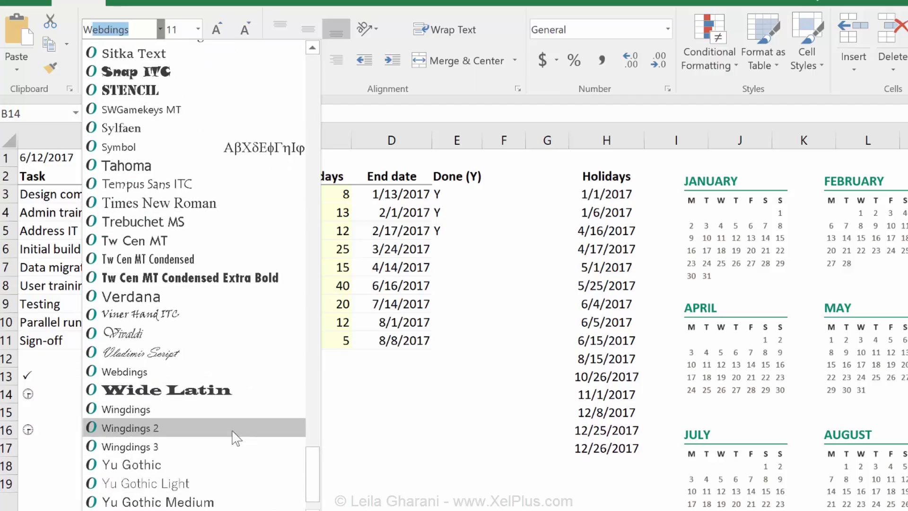
click(237, 430)
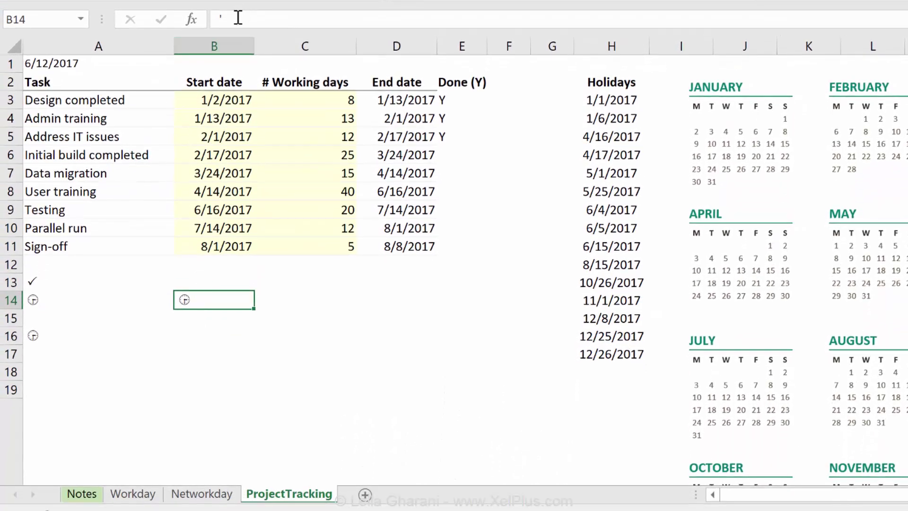
Compare the contents of B14 and A14 with neighbouring cells.
click(63, 297)
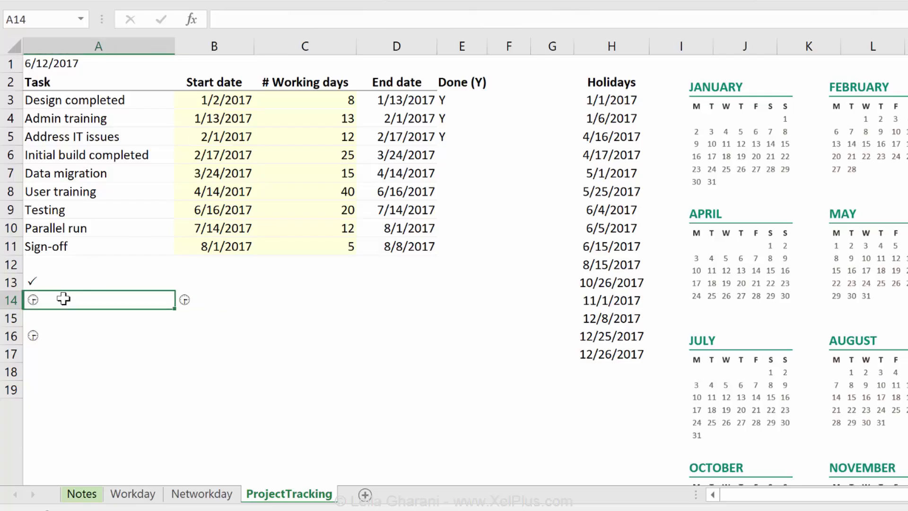
click(198, 313)
click(205, 290)
click(204, 297)
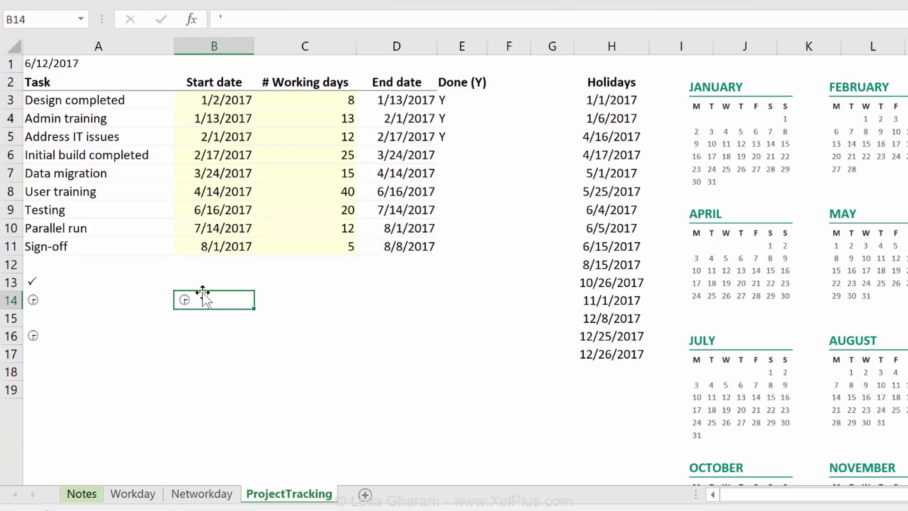
click(62, 301)
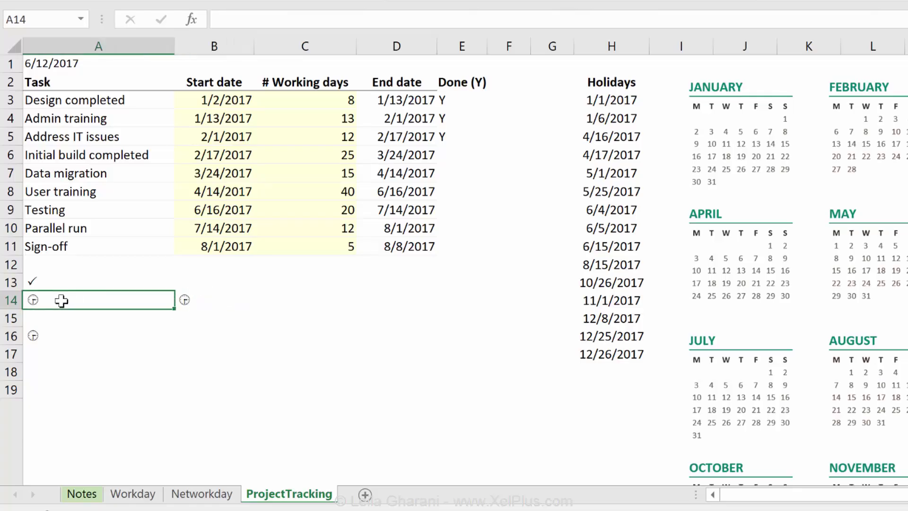
click(53, 313)
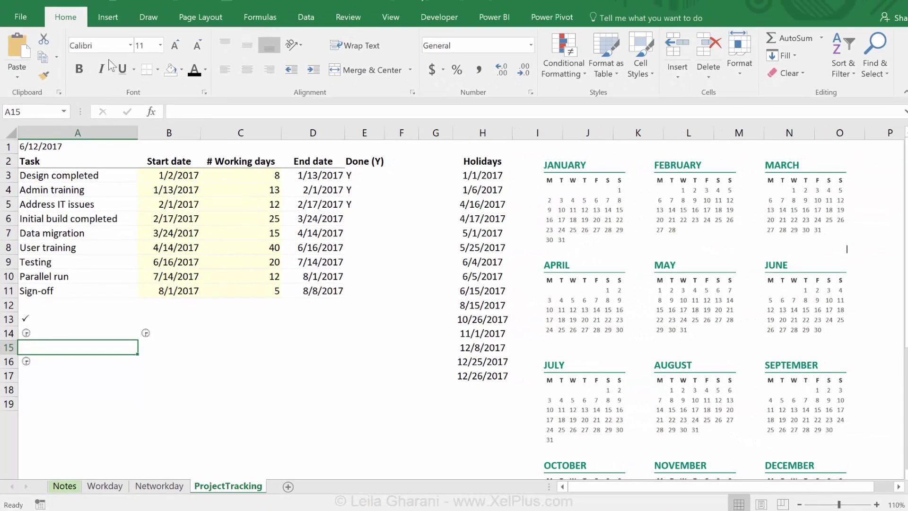
Browse Wingdings 2 symbols, inserting the telephone into A15 then cancelling the entry.
click(108, 19)
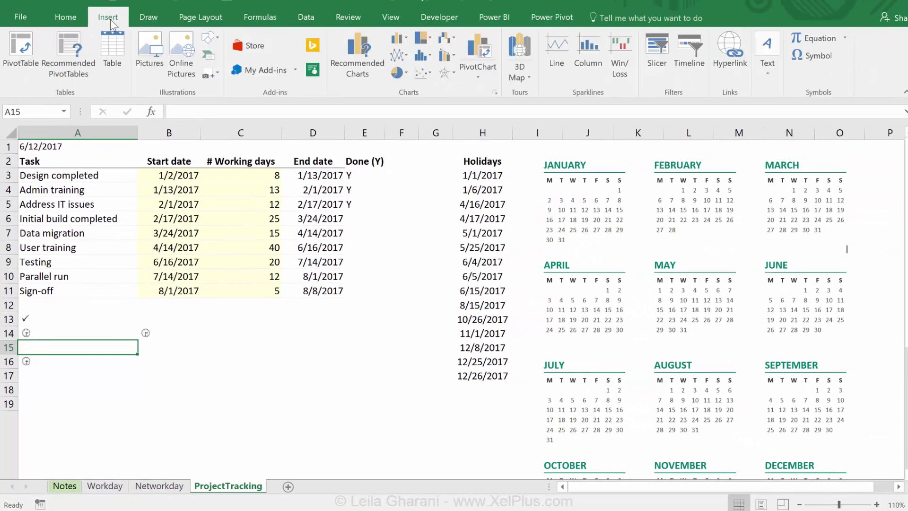
click(813, 55)
click(365, 248)
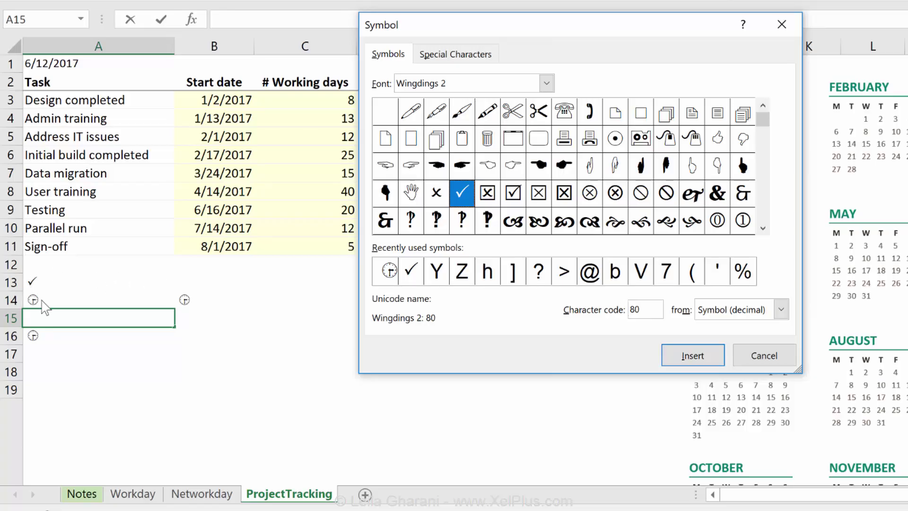
click(389, 274)
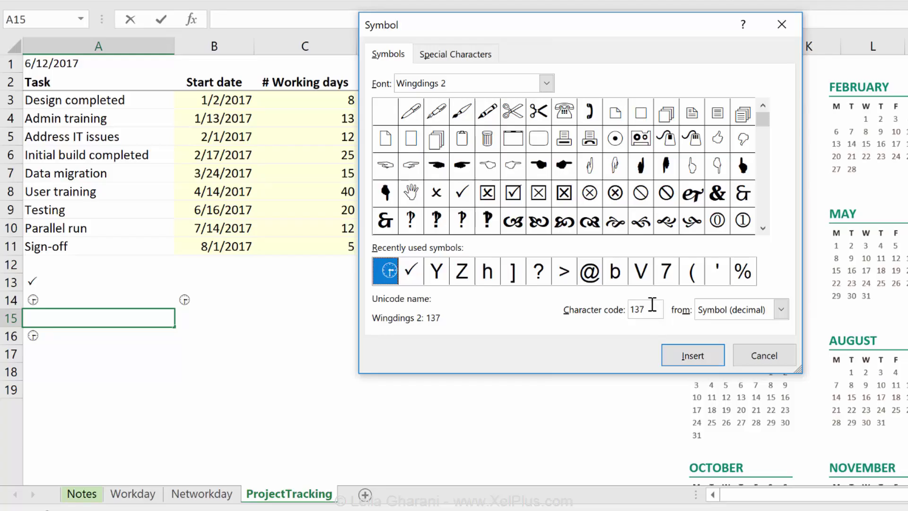
click(562, 113)
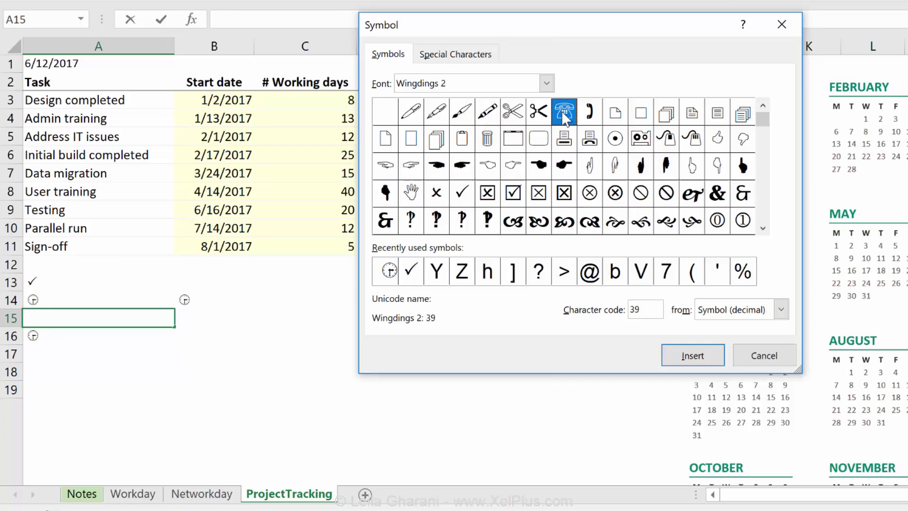
click(692, 356)
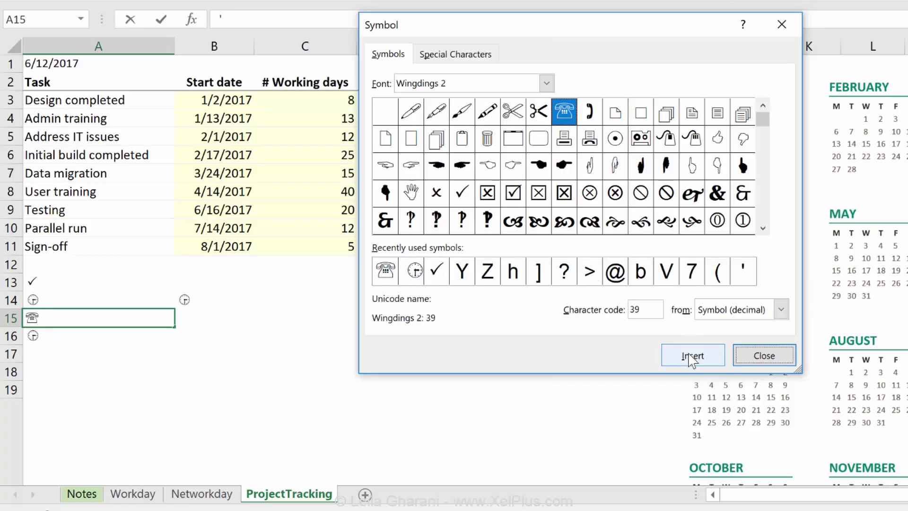
click(756, 357)
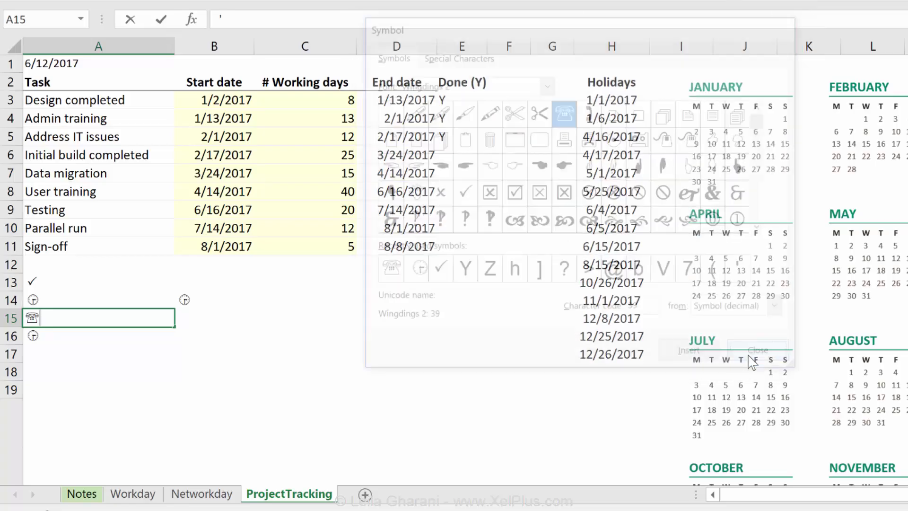
key(Escape)
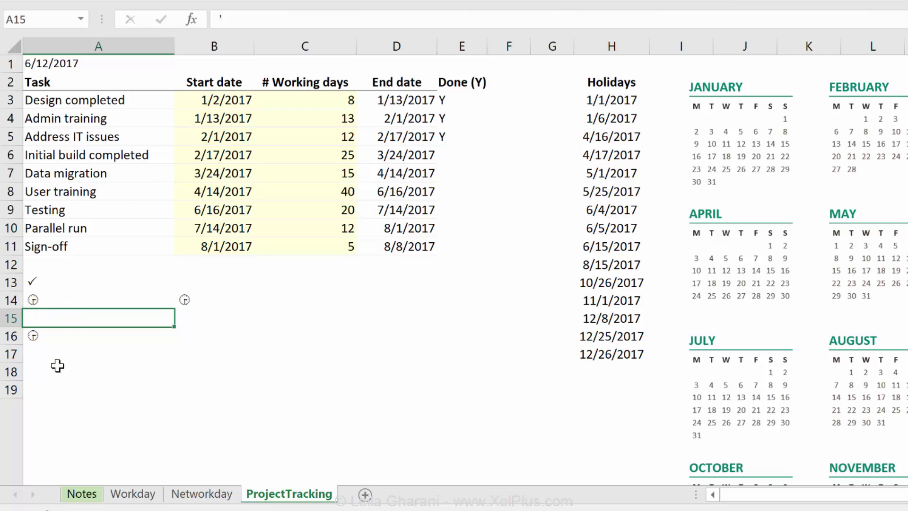
click(68, 334)
click(72, 316)
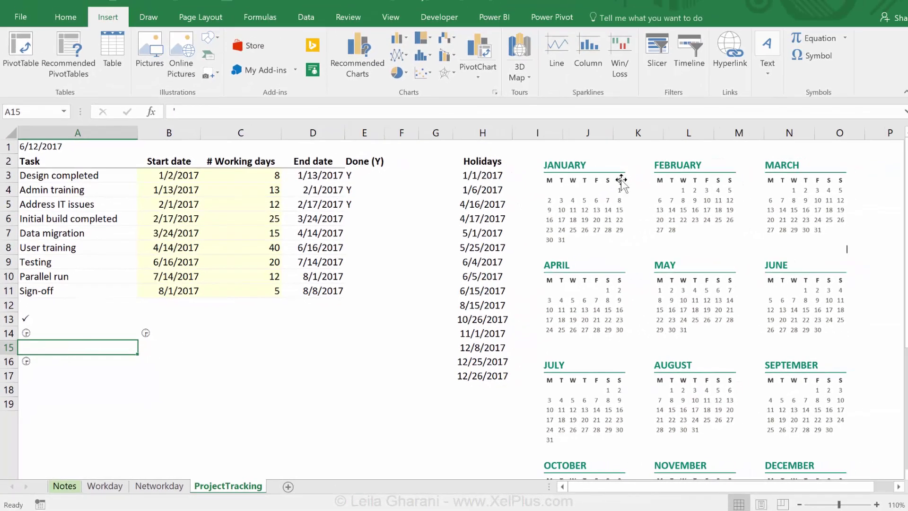
Reopen the Symbol dialog to read the telephone's code 39, closing without inserting.
click(806, 55)
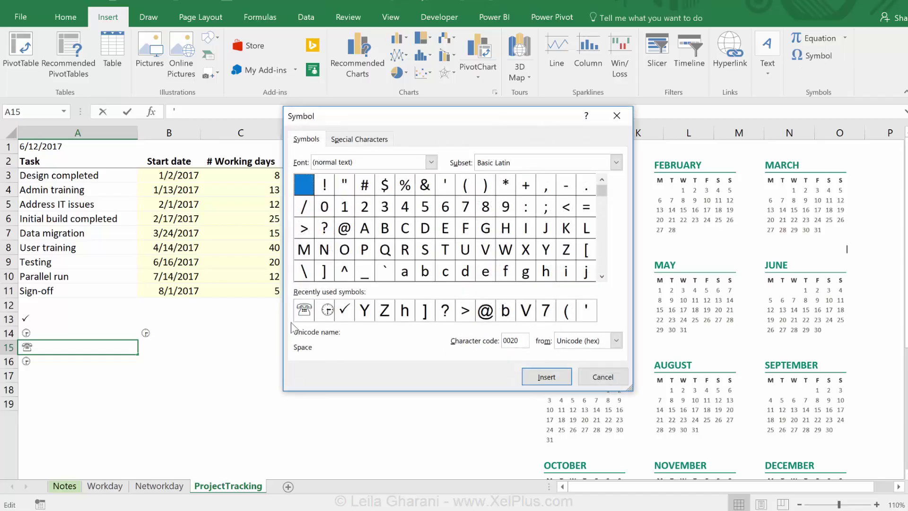
click(303, 312)
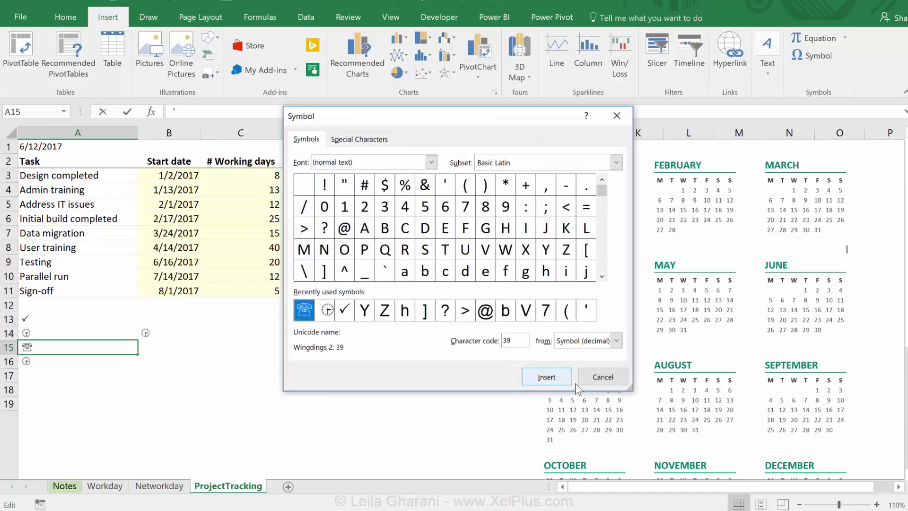
click(601, 378)
click(146, 348)
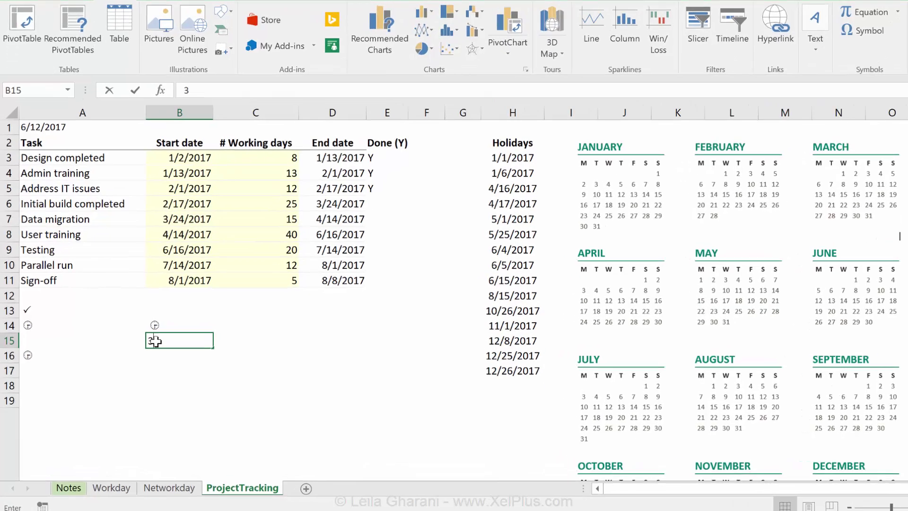
Enter character codes 39 in B15, 80 in B13 and 137 in B14.
text(39)
key(Up)
key(Up)
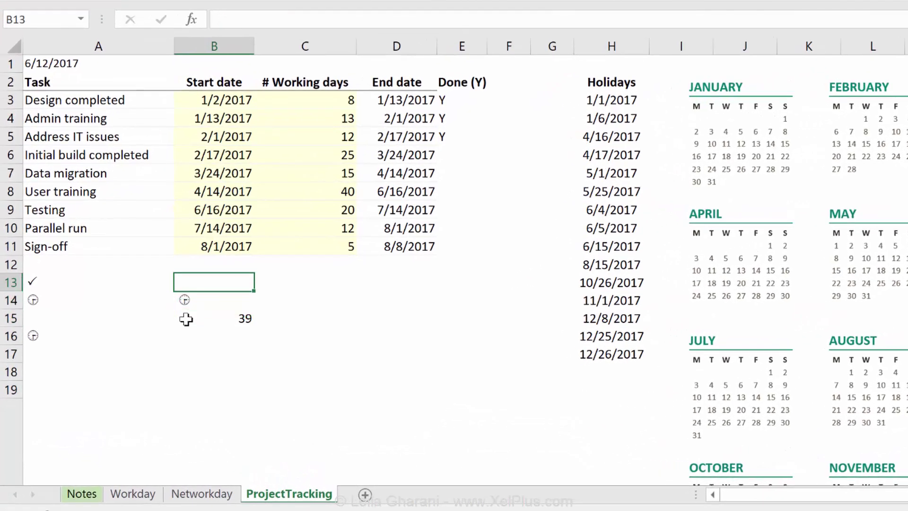
text(80)
key(Return)
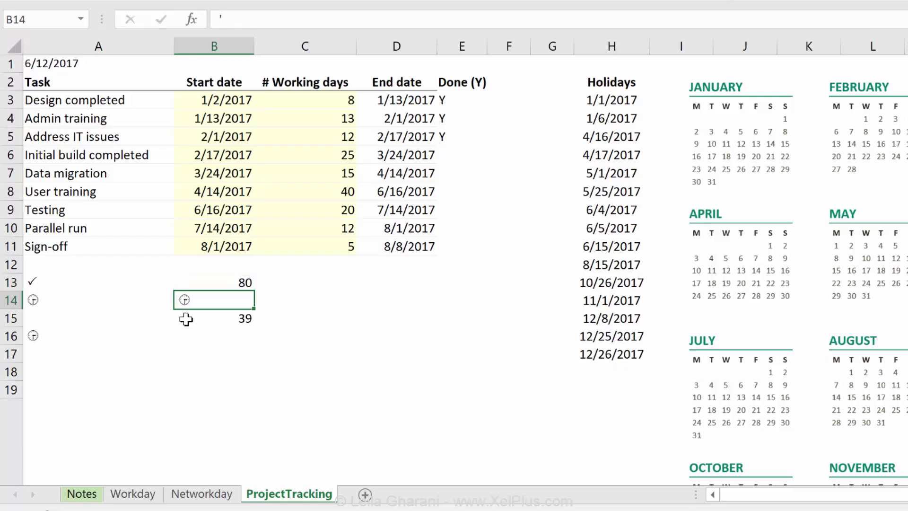
key(Return)
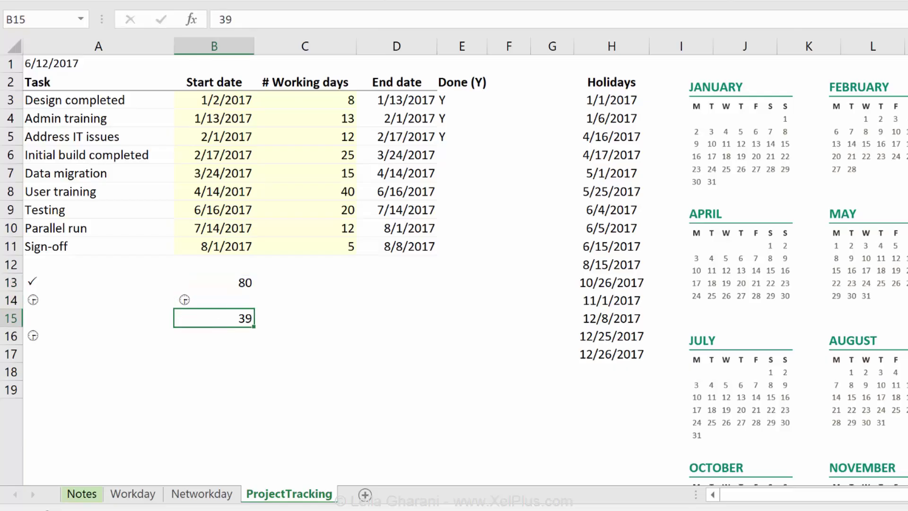
click(188, 297)
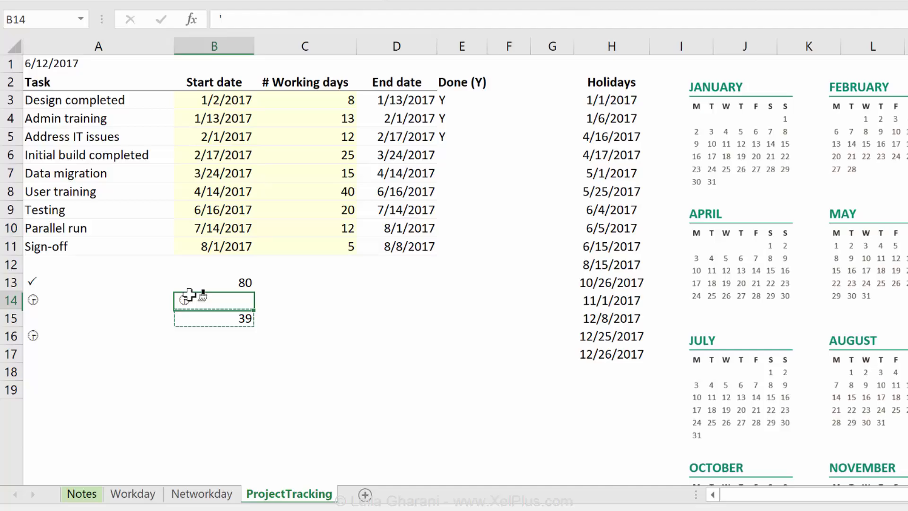
text(137)
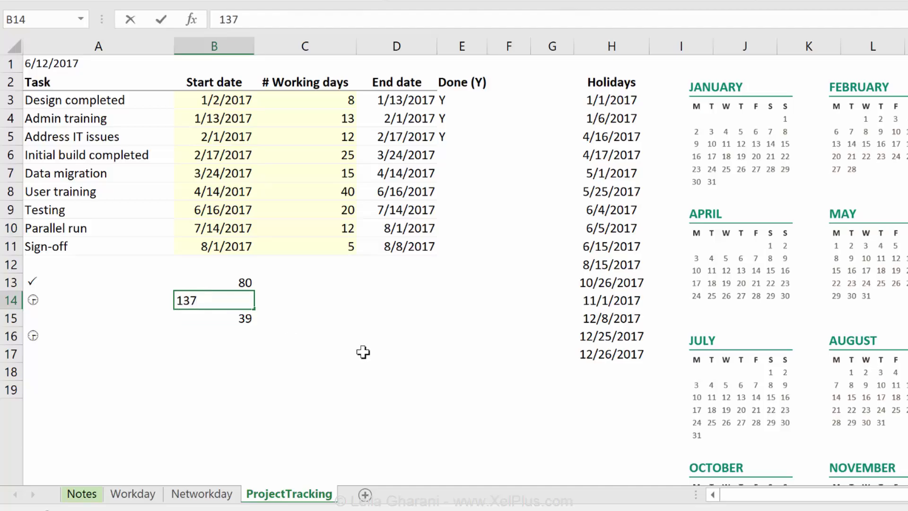
key(ctrl+Return)
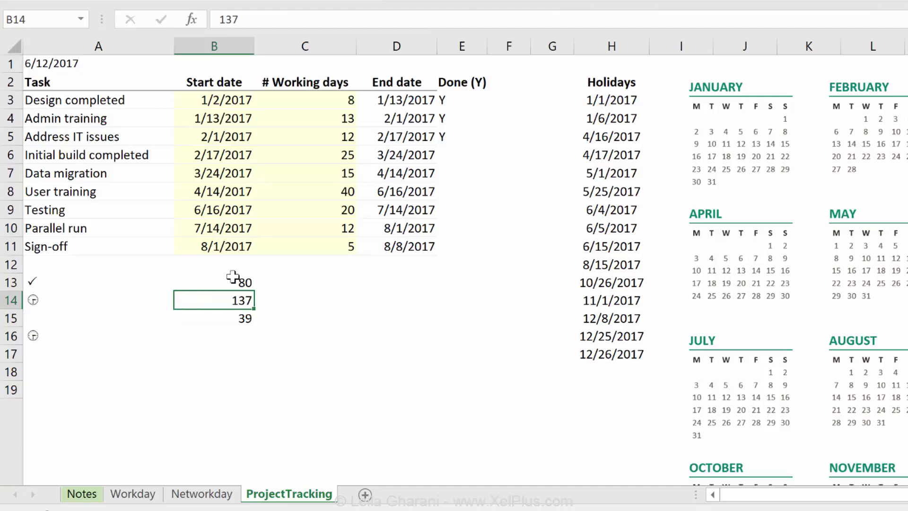
Enter =CHAR(B15) in A15 and fill it up through A13.
click(238, 316)
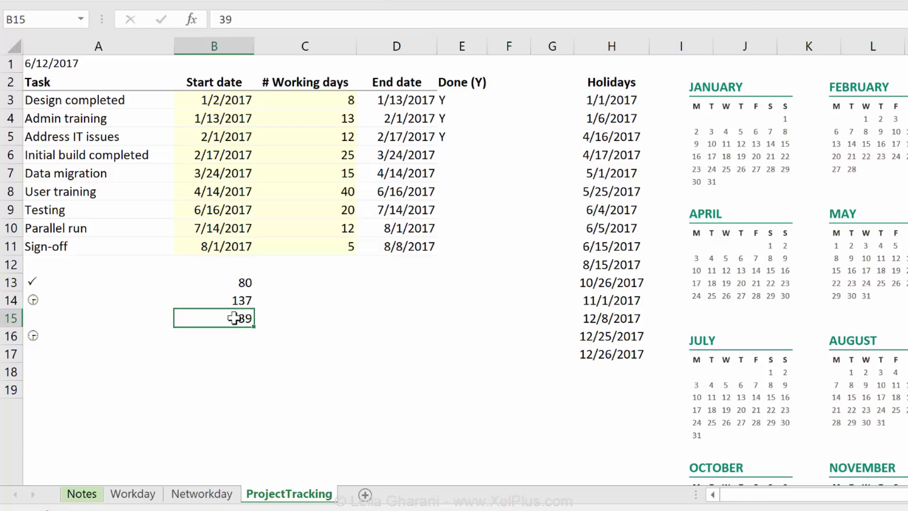
click(45, 312)
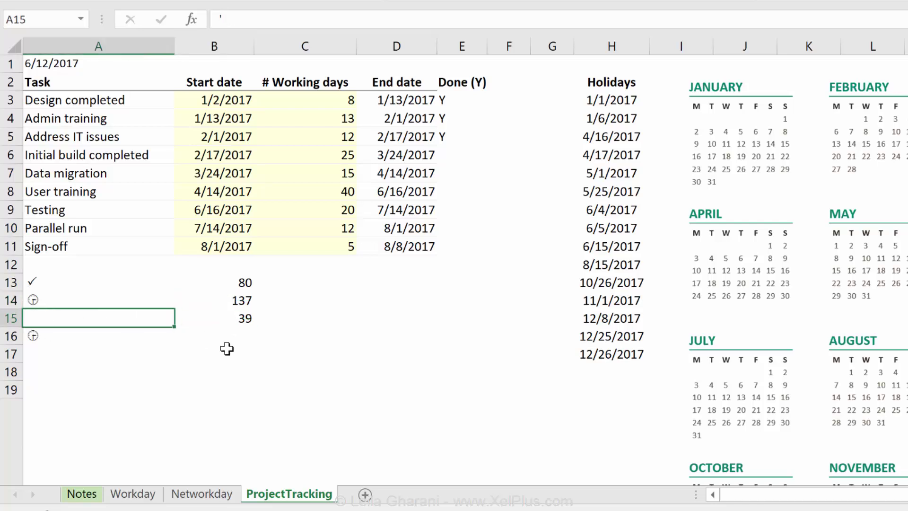
text(=char)
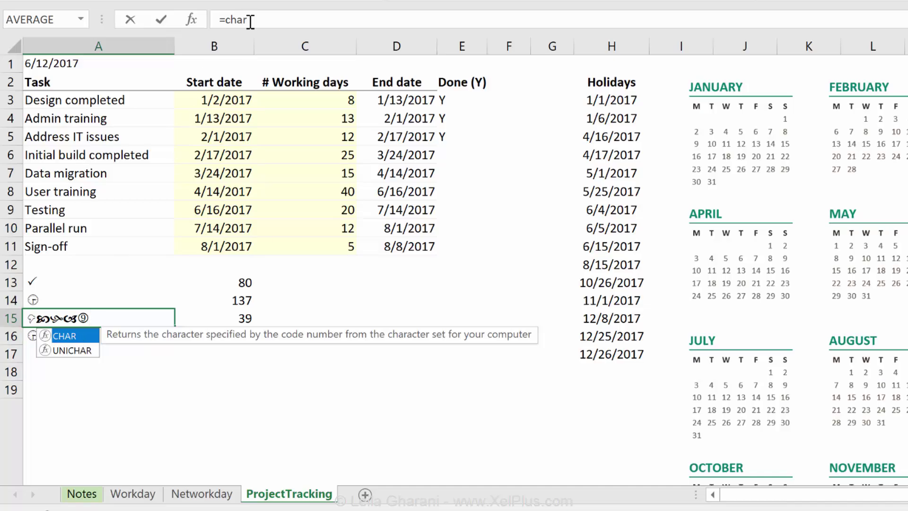
text(()
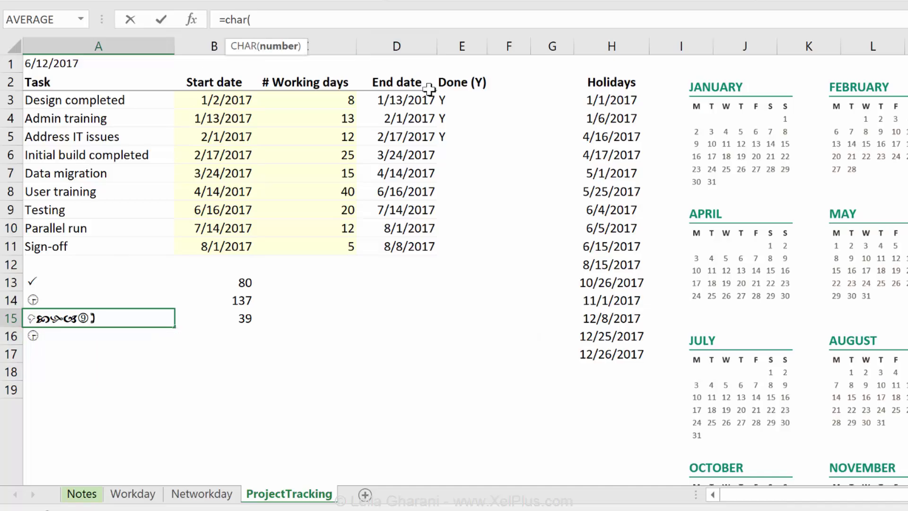
click(235, 322)
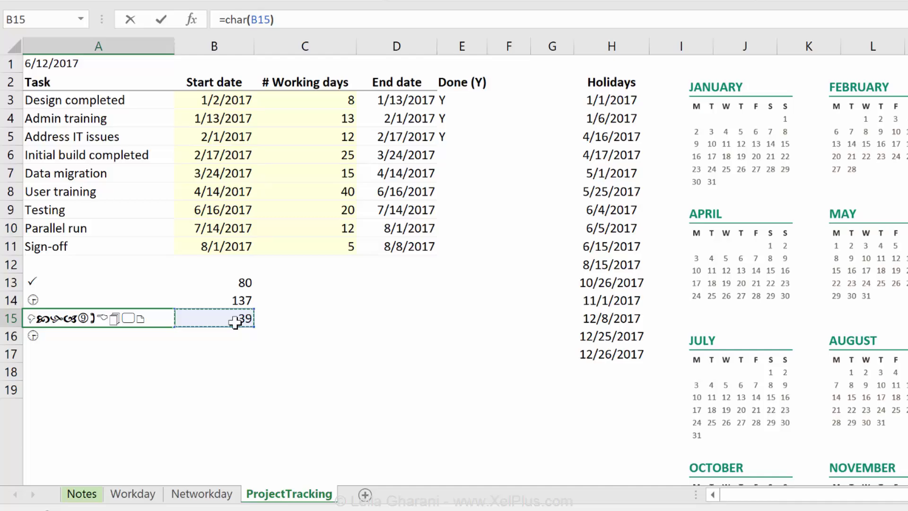
key(ctrl+Return)
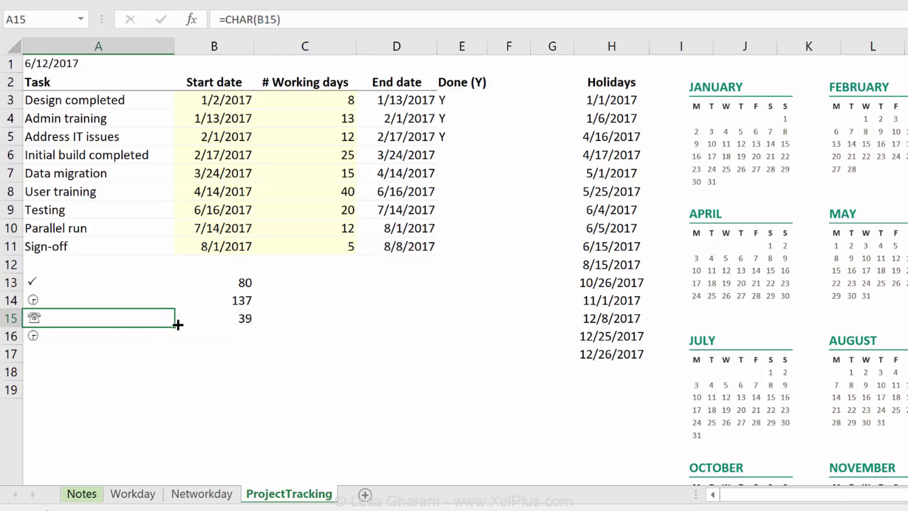
drag(173, 325, 166, 275)
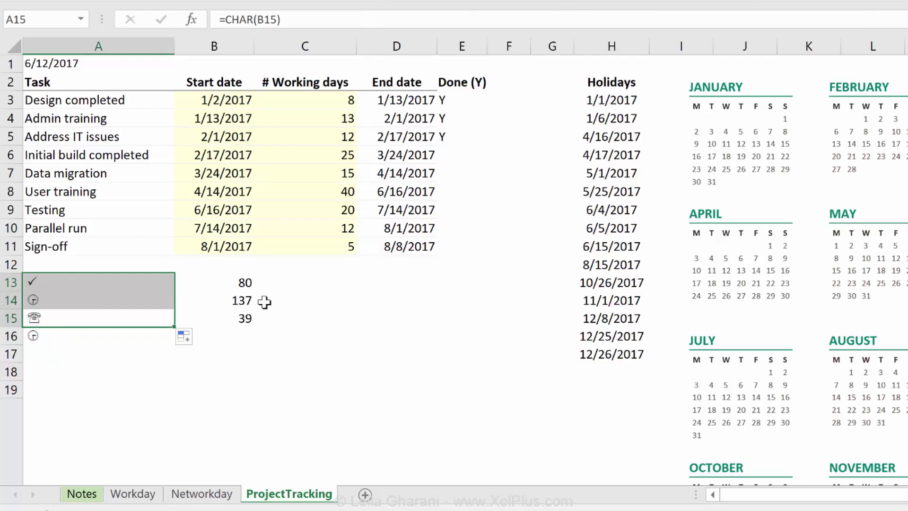
Clear the stray clock in A16 by pasting an empty cell over it.
click(113, 385)
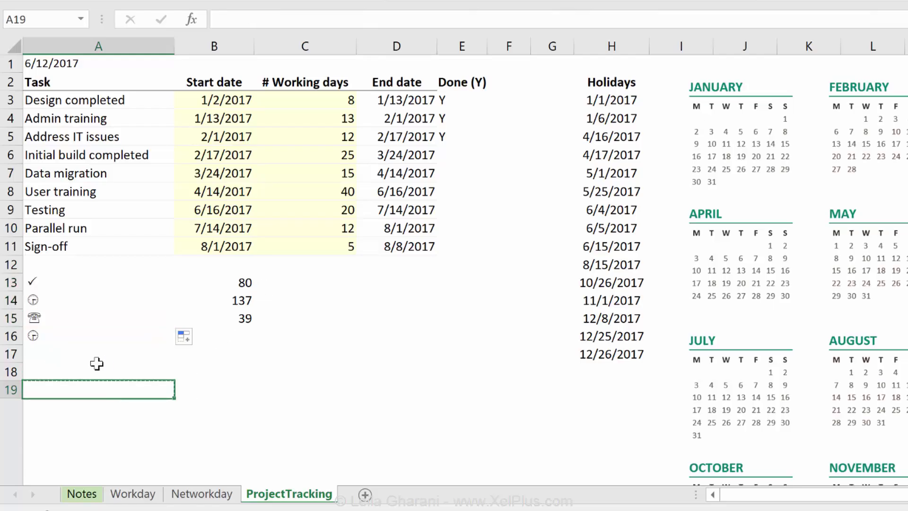
key(ctrl+c)
click(70, 335)
key(ctrl+v)
key(Escape)
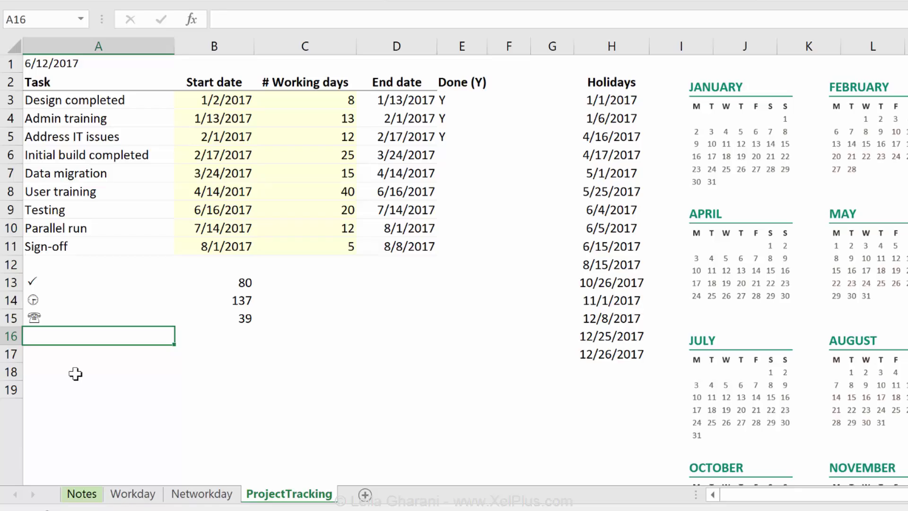
click(75, 373)
drag(221, 289, 230, 316)
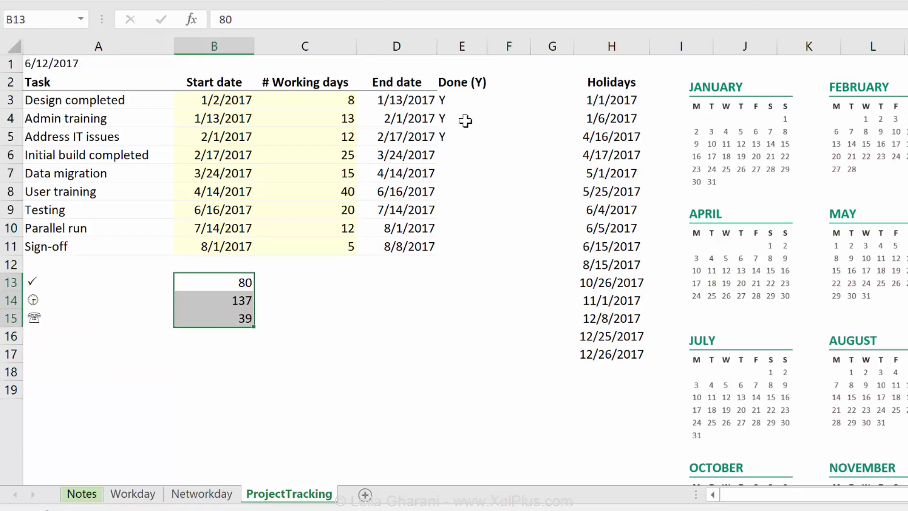
click(480, 98)
In F3, start the status formula =IF(E3="Y",CHAR(80),IF( for the Done check.
click(494, 98)
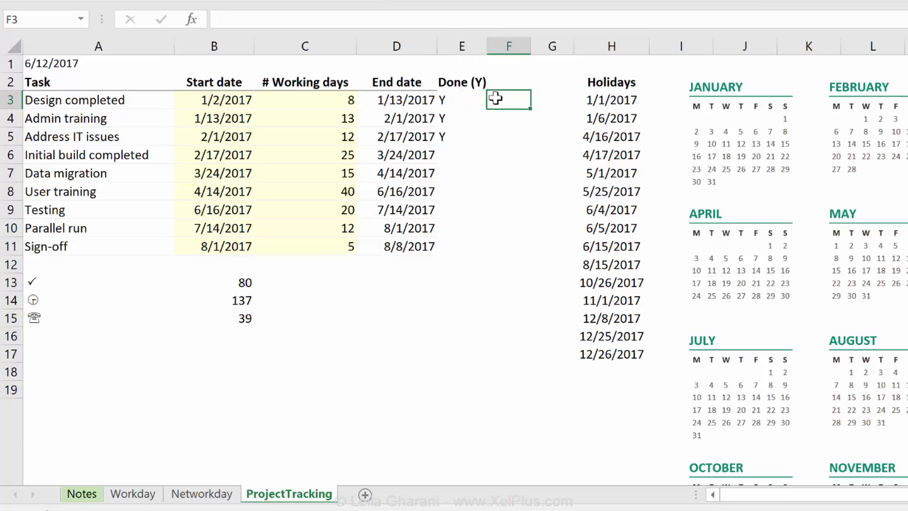
text(=if()
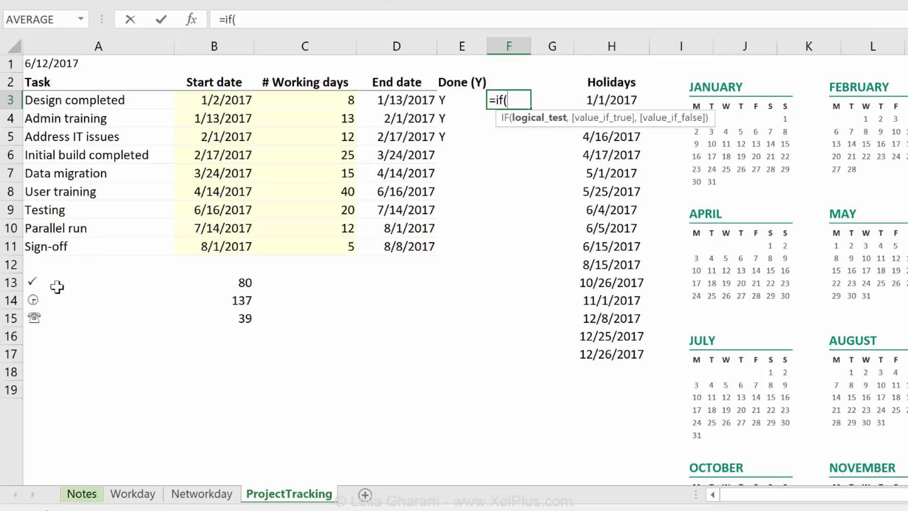
click(466, 100)
text(="Y)
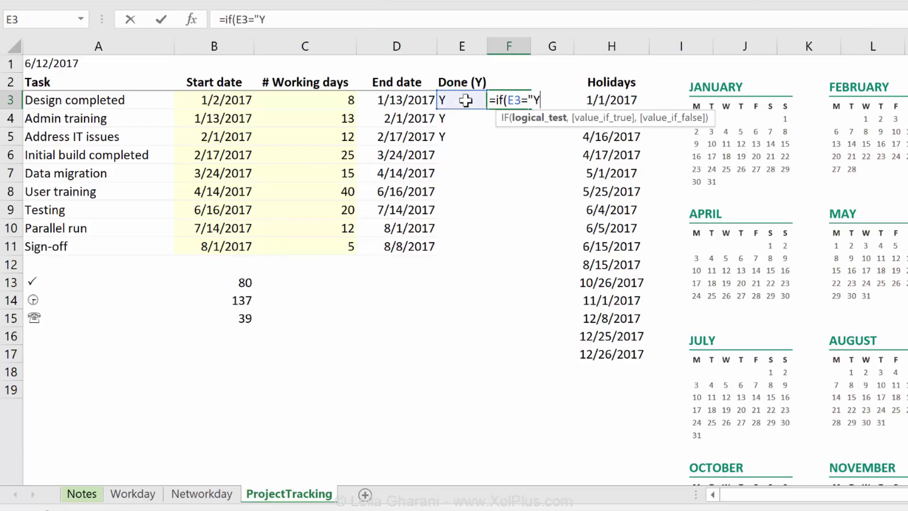
text(",)
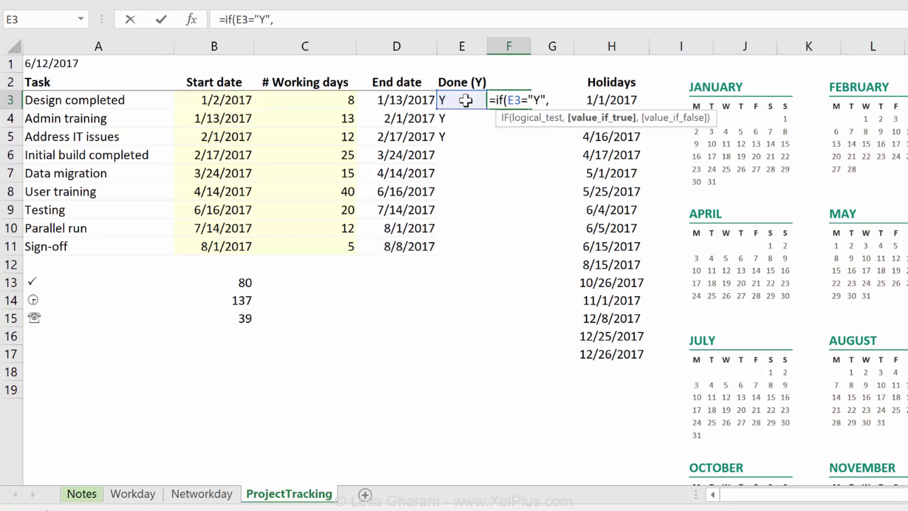
text(char()
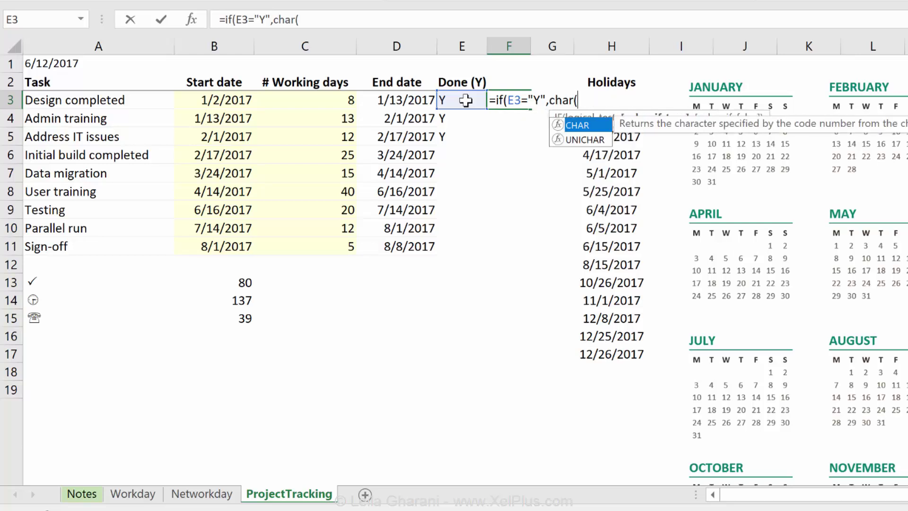
text(80))
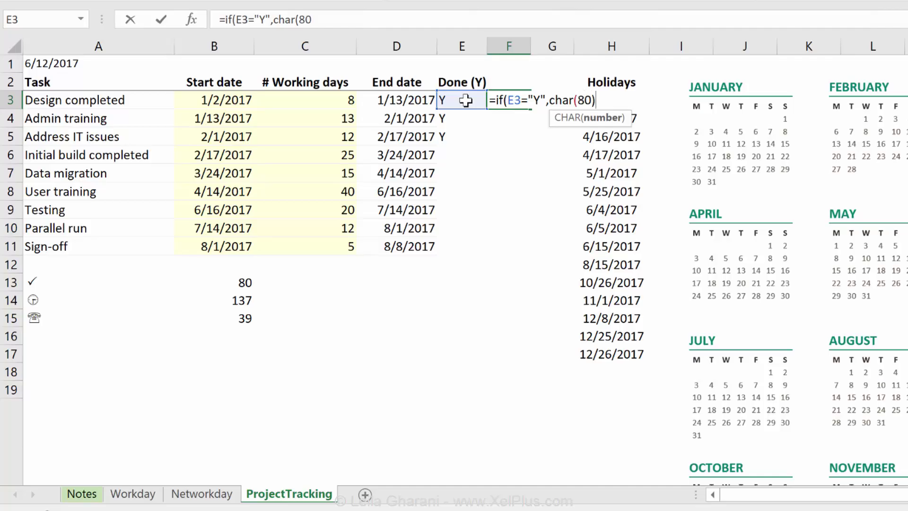
text(,)
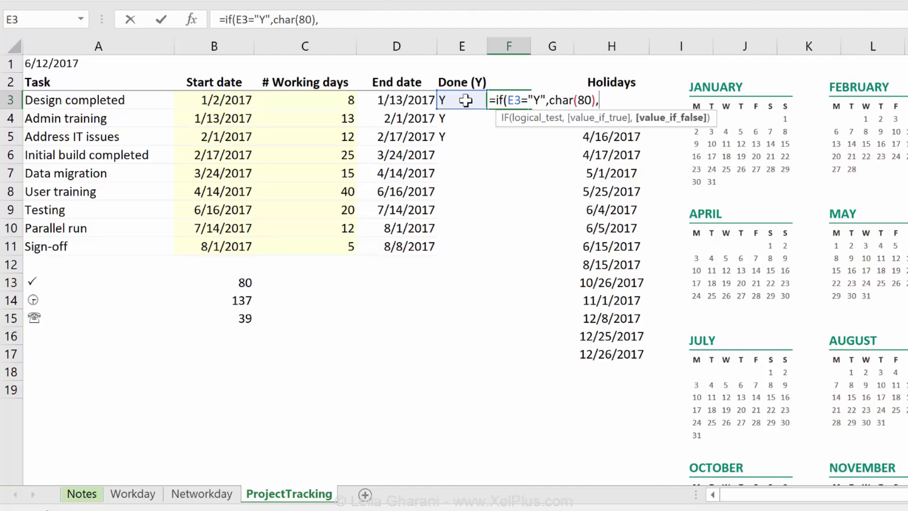
text(if()
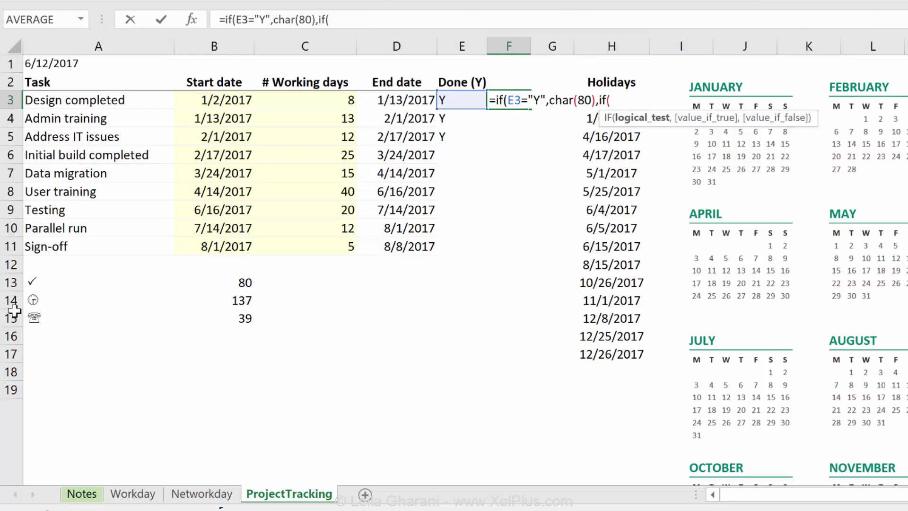
Complete F3 with AND(D3<$A$1,E3<>"Y"),CHAR(39),CHAR(137))) and enter the formula.
text(and()
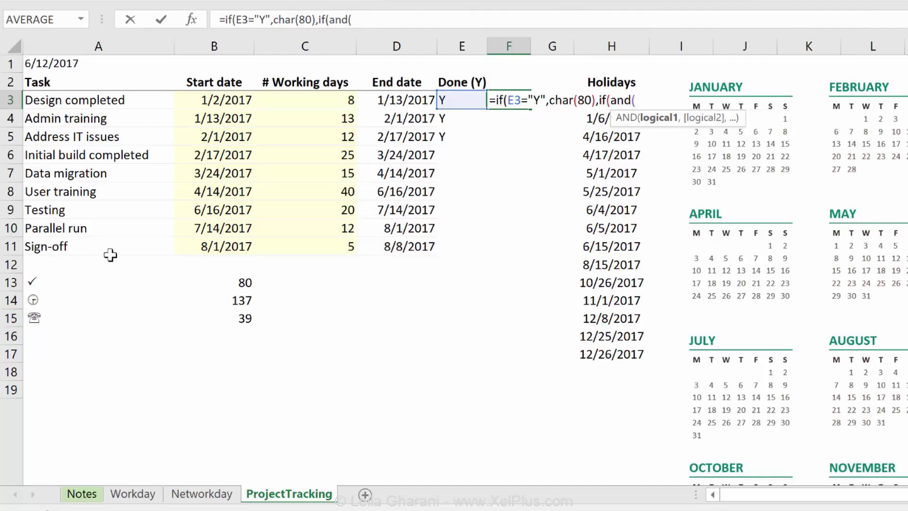
click(400, 99)
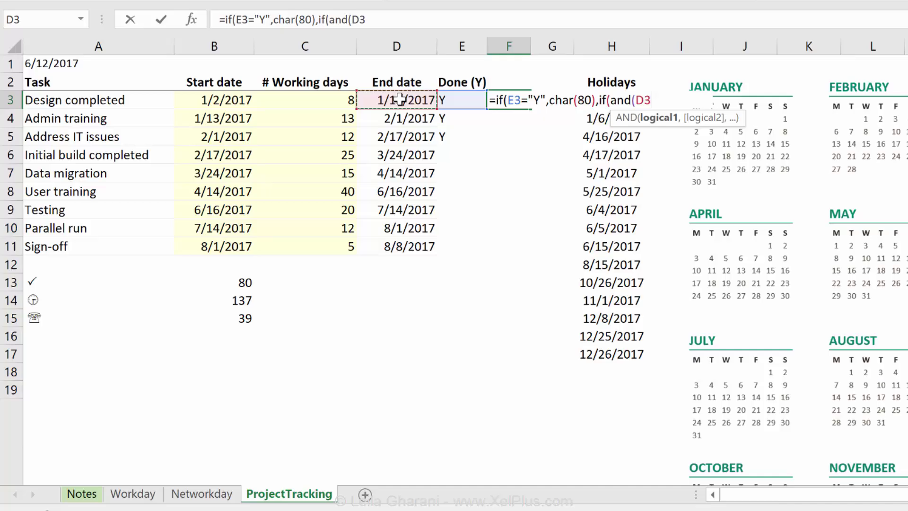
text(<)
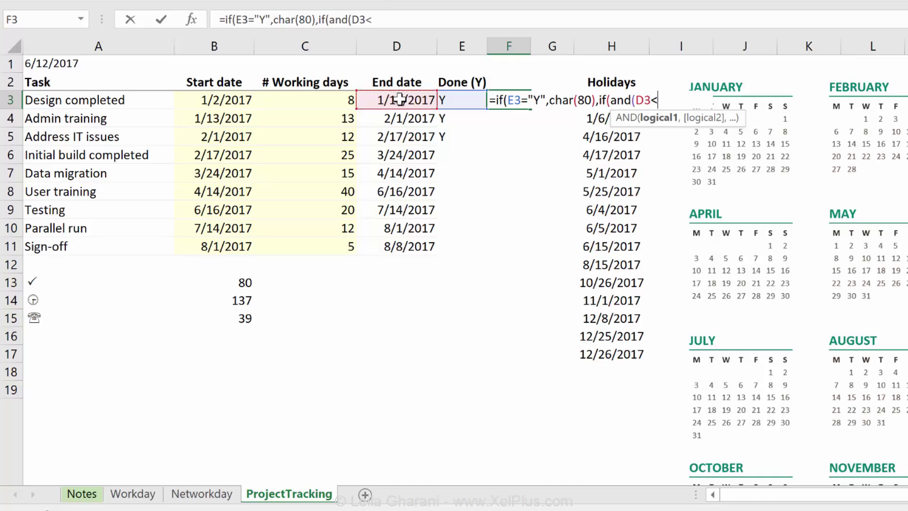
click(58, 61)
key(F4)
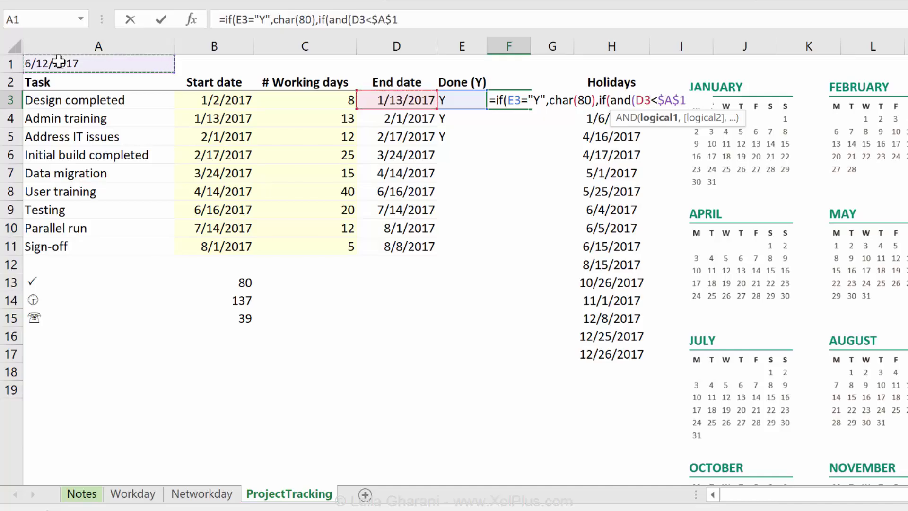
text(,)
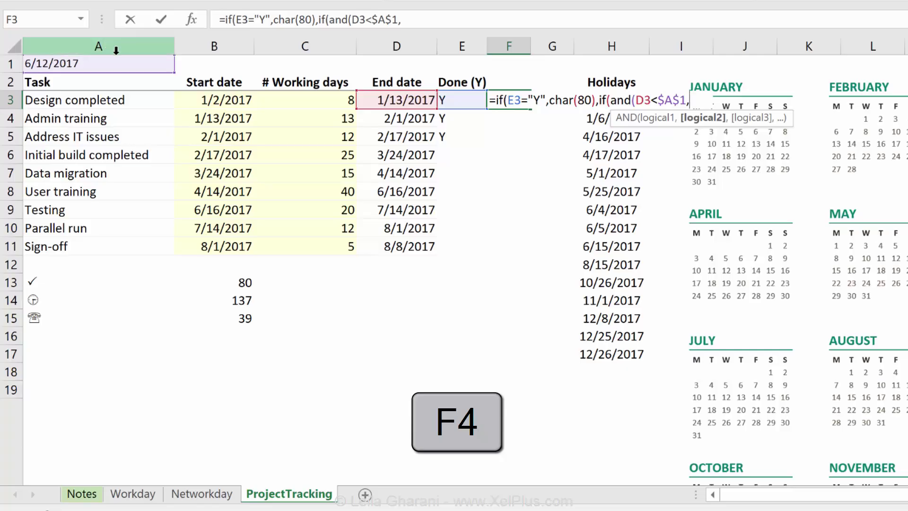
click(459, 100)
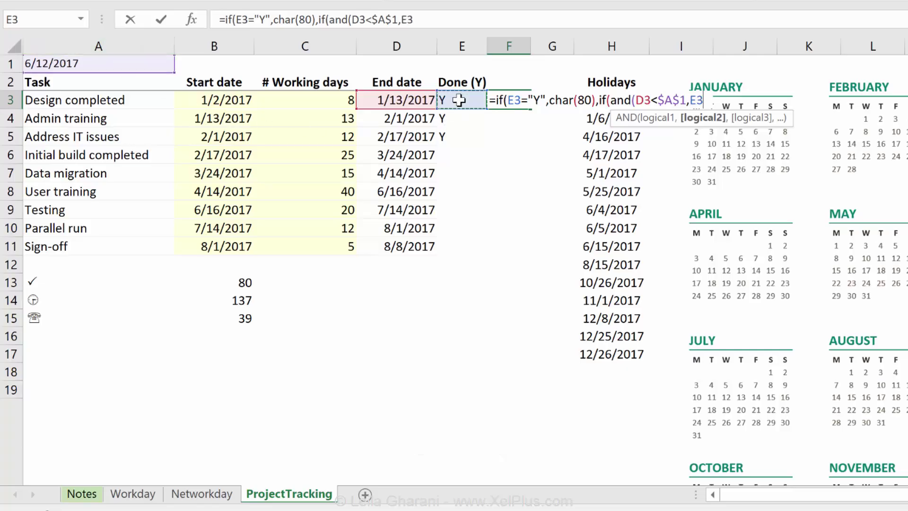
text(<>")
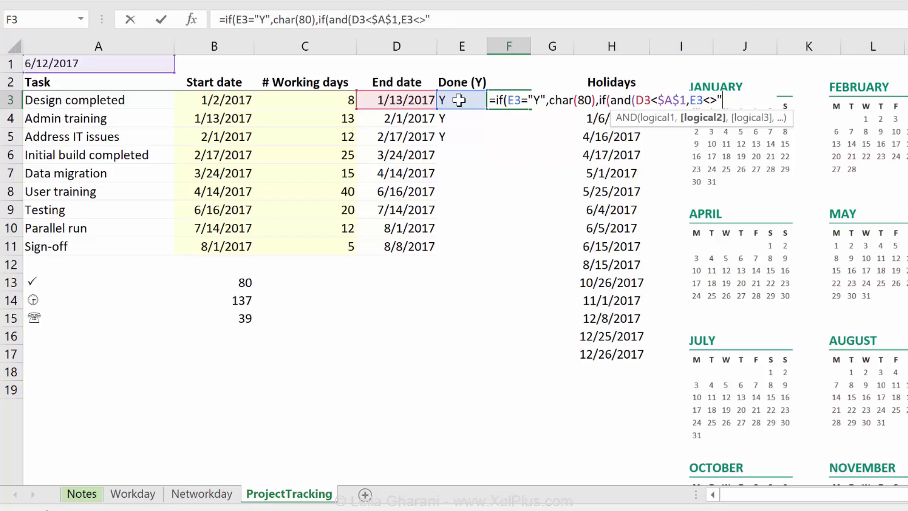
text(Y"))
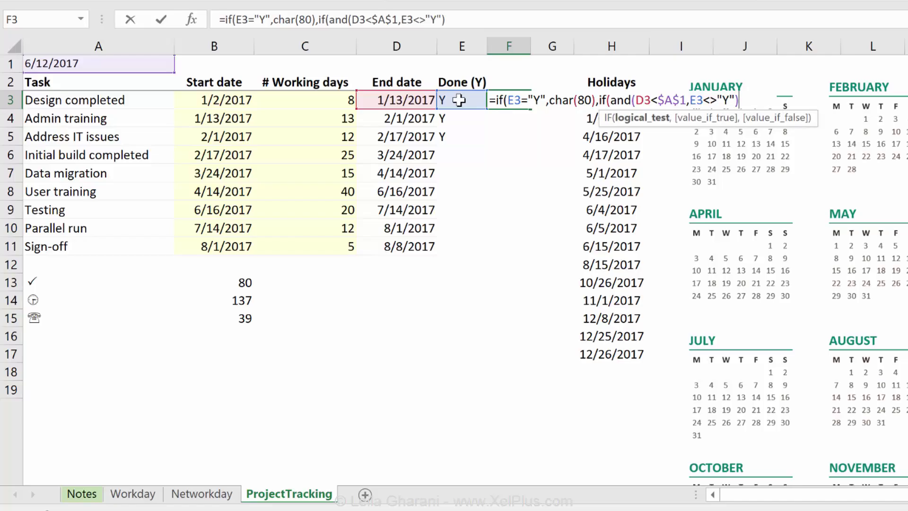
text(,)
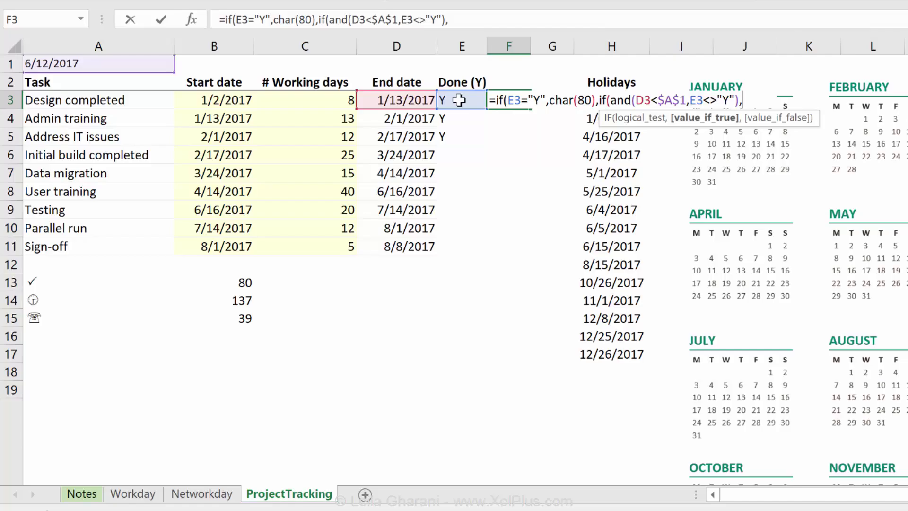
text(char()
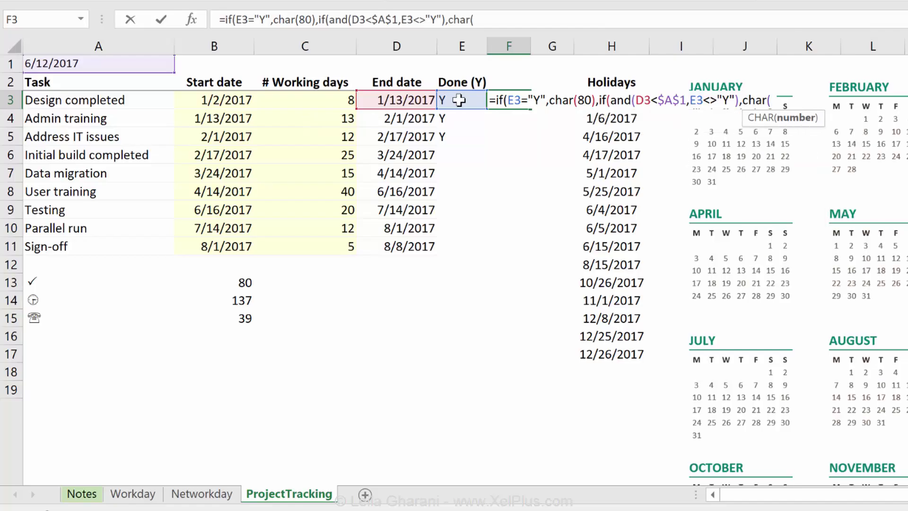
text(39),)
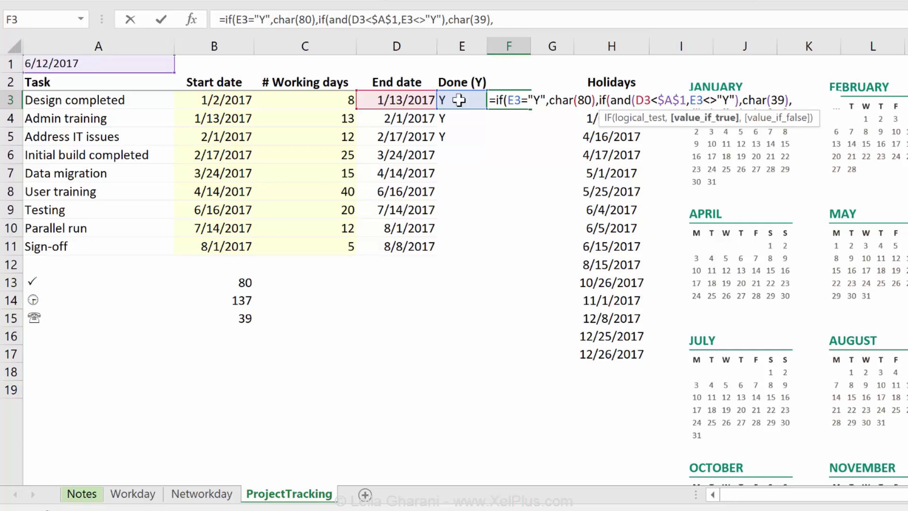
text(char()
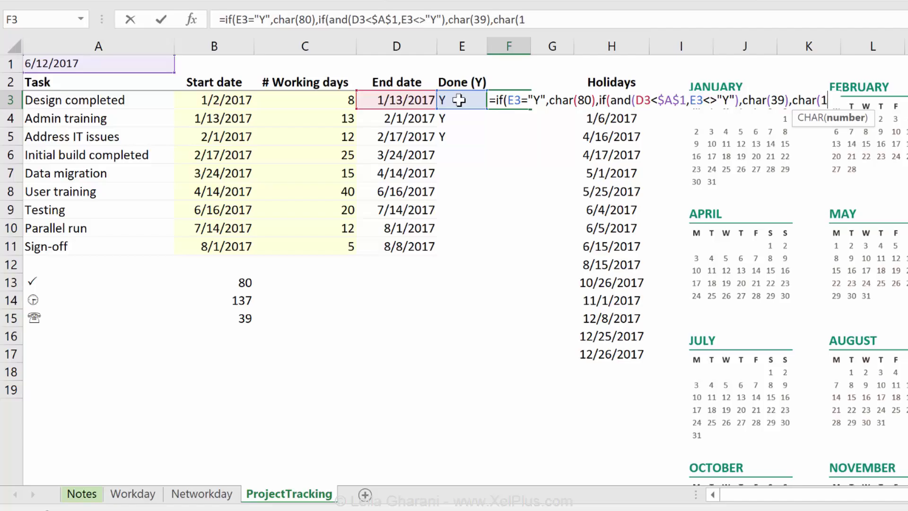
text(137))
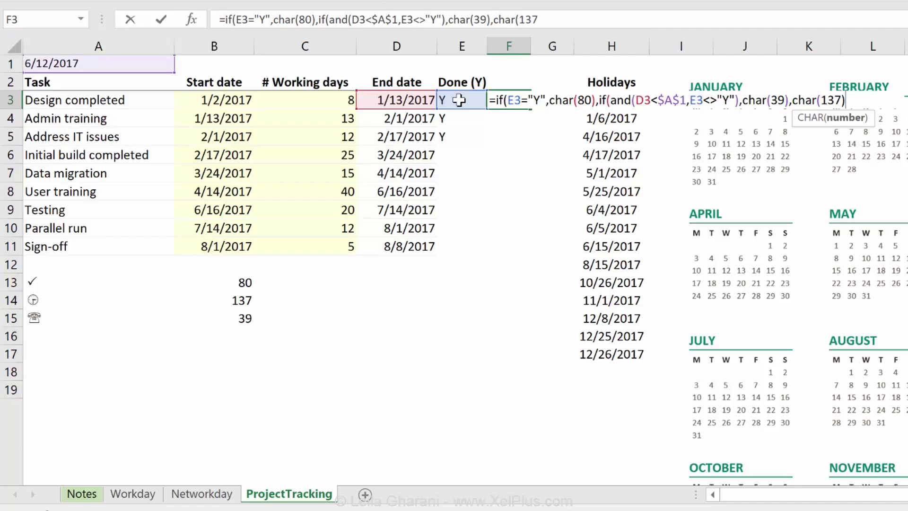
text())
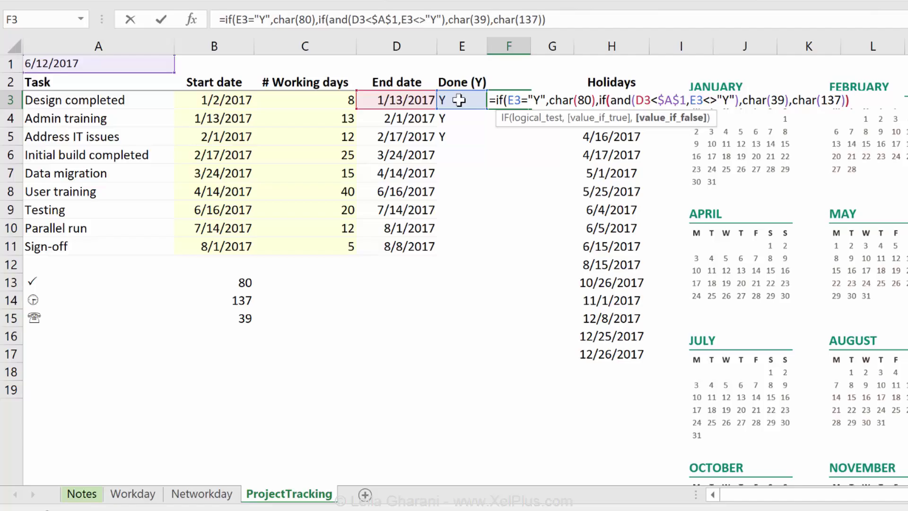
key(ctrl+Return)
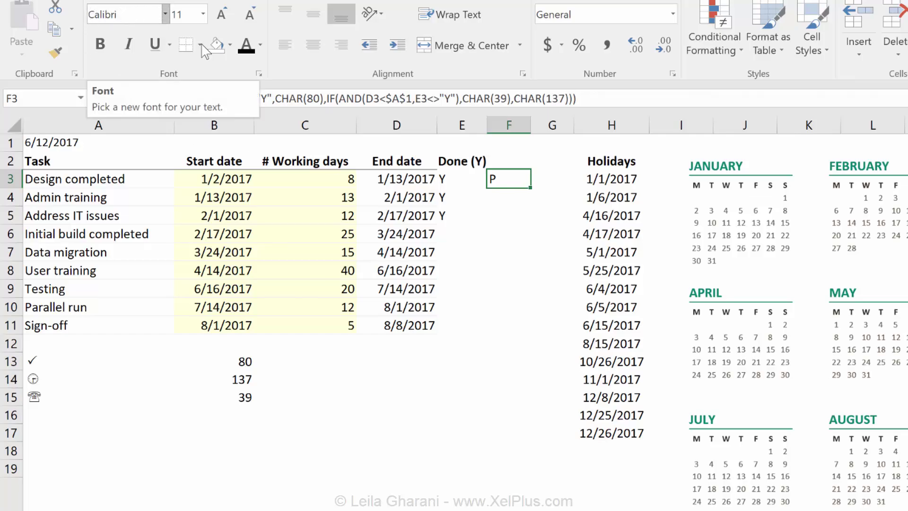
Fill the status formula down to F11 and set F3:F11 to the Wingdings 2 font.
drag(532, 188, 517, 356)
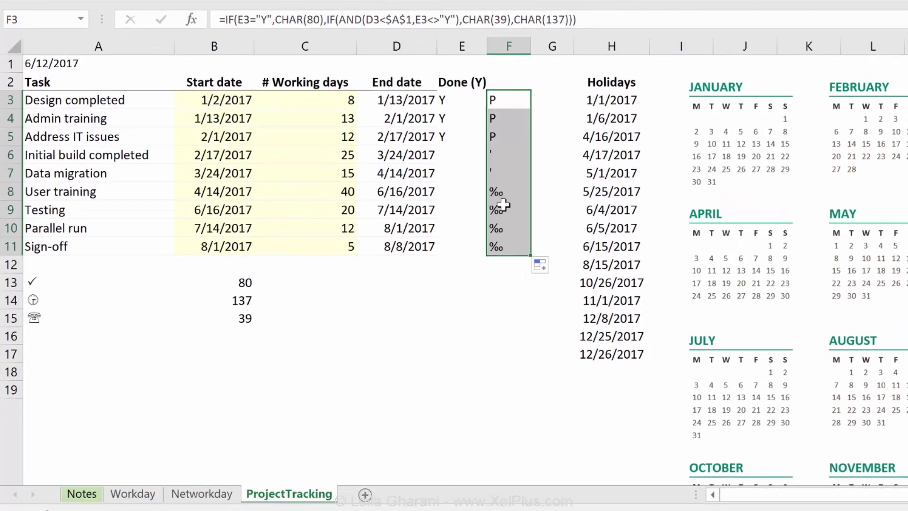
click(502, 194)
click(501, 173)
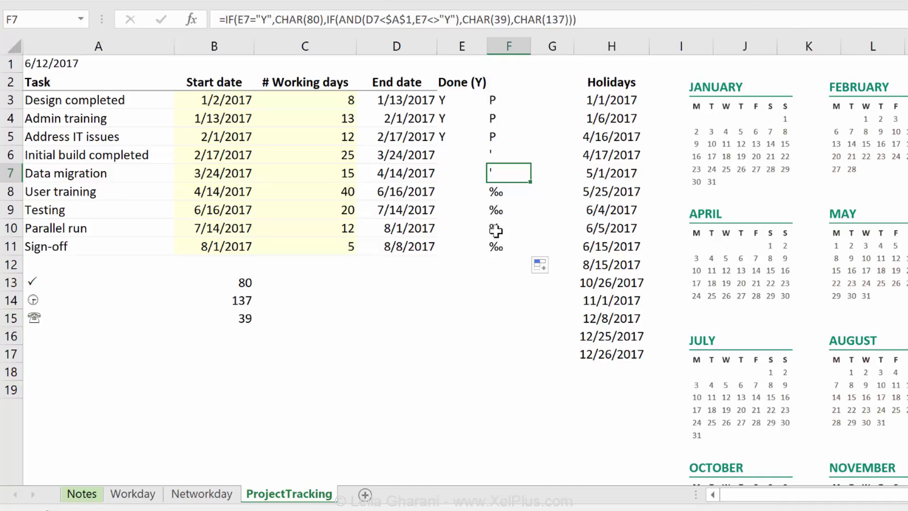
drag(505, 102, 499, 250)
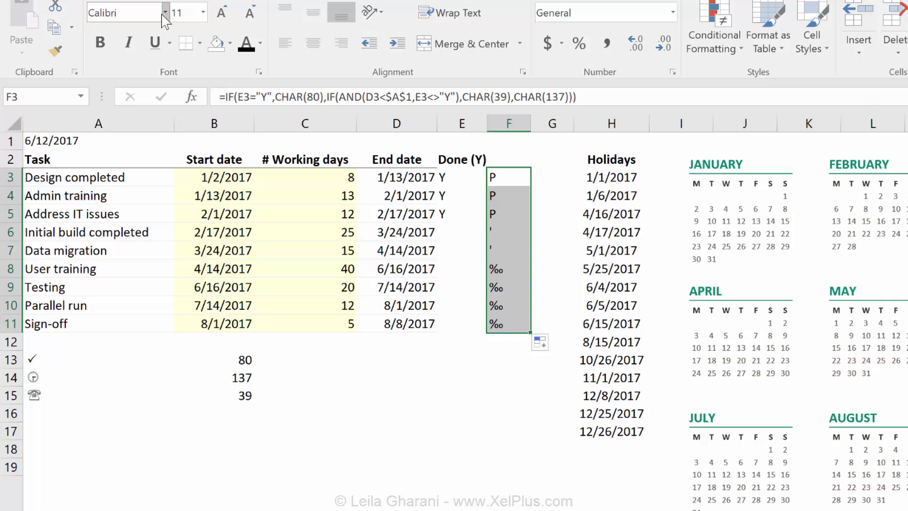
click(165, 13)
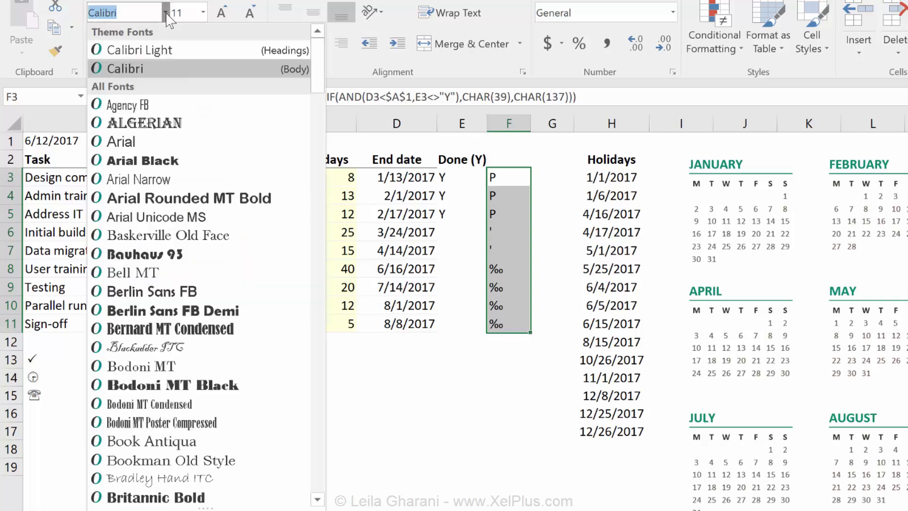
text(W)
click(317, 501)
click(318, 500)
click(317, 500)
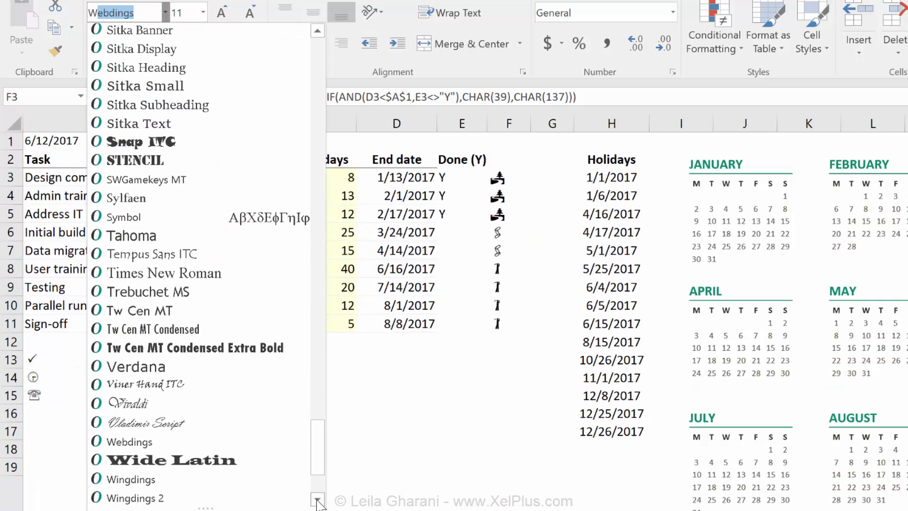
click(135, 497)
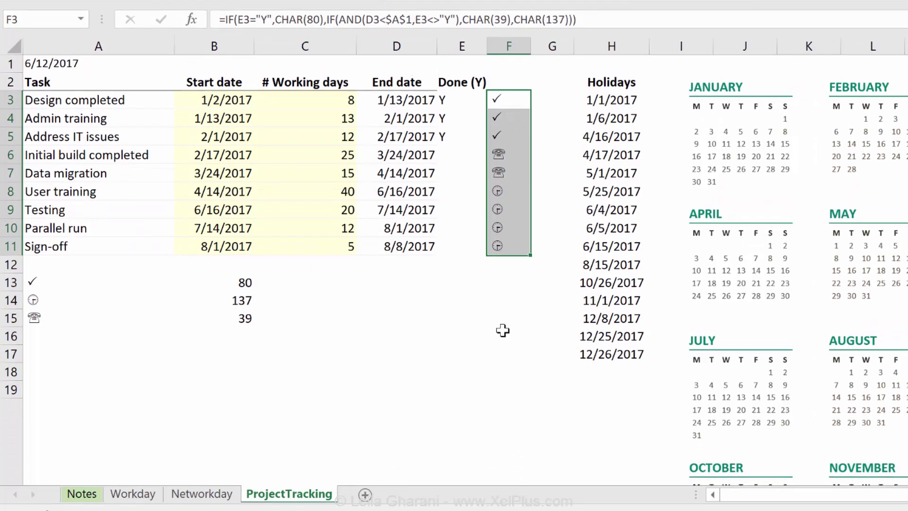
Review the check, phone and clock symbols in column F, then reselect F3:F11.
click(503, 330)
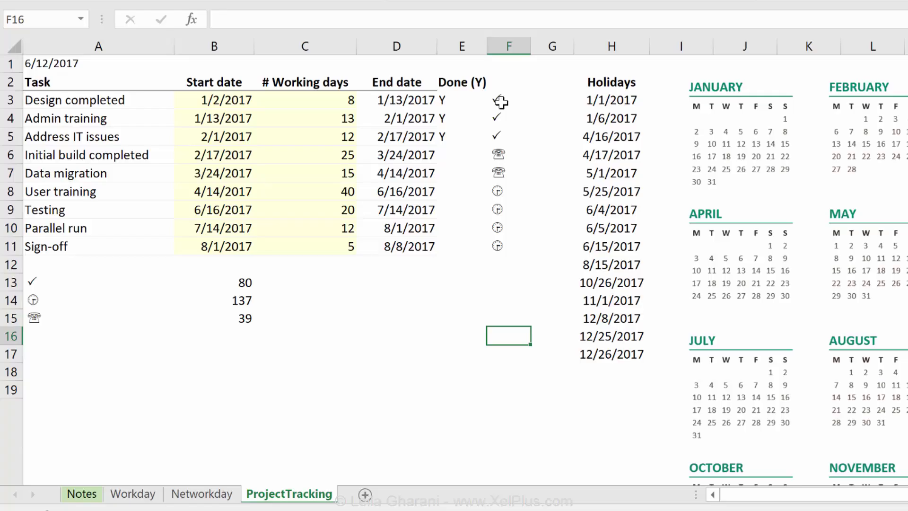
drag(500, 101, 502, 179)
click(500, 156)
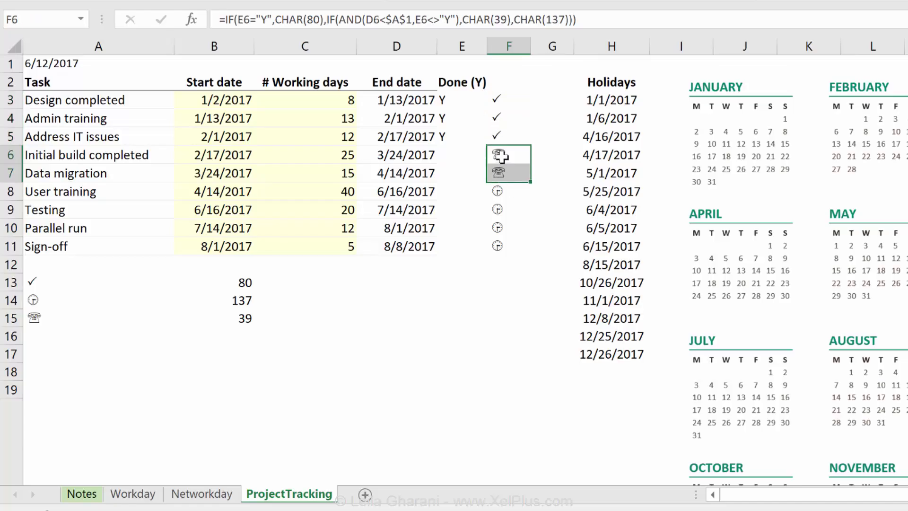
drag(497, 190, 499, 246)
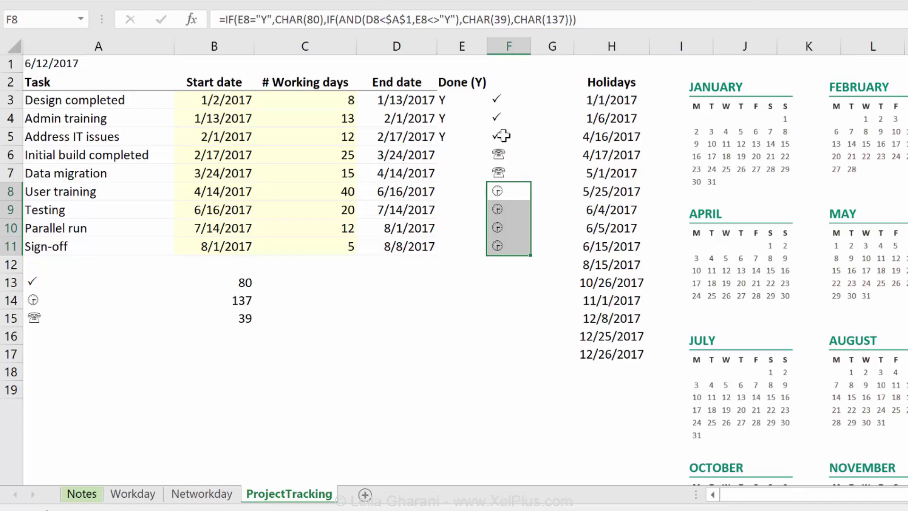
click(499, 101)
drag(499, 101, 501, 246)
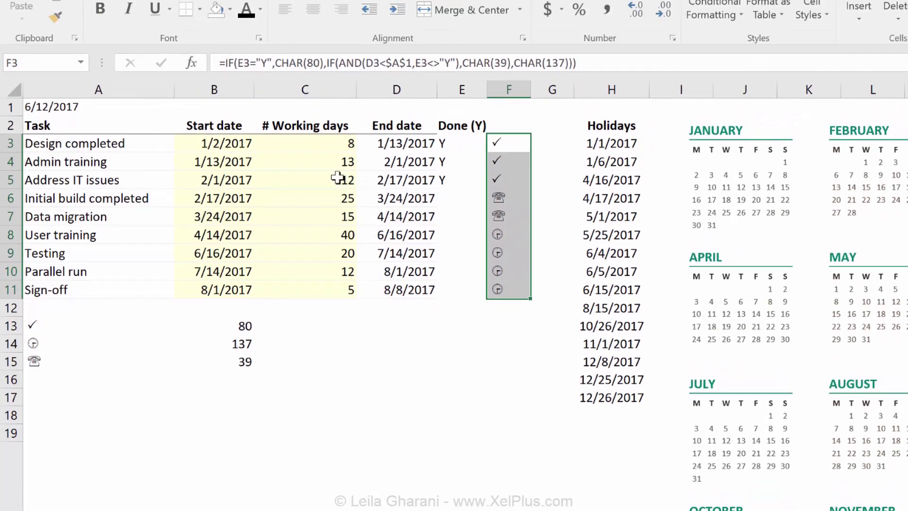
Turn the status symbols grey and start a new 'Format only cells that contain' rule.
click(261, 19)
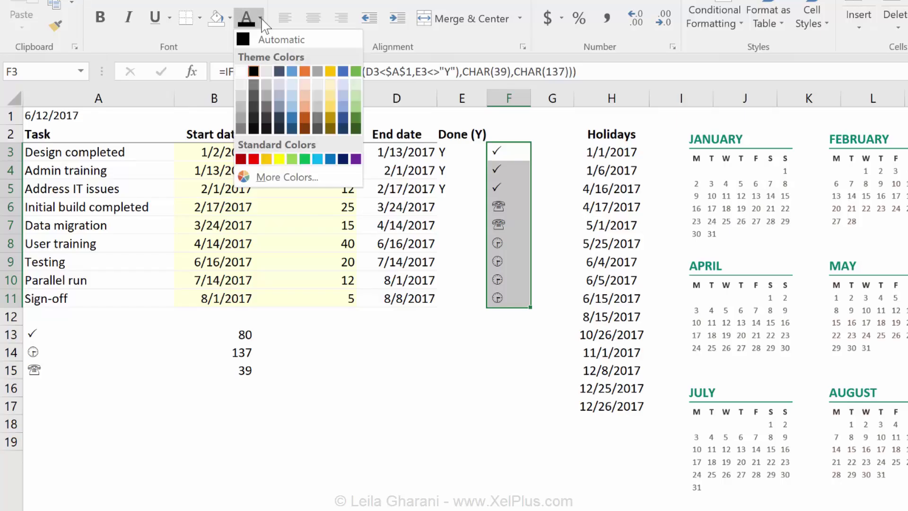
click(242, 132)
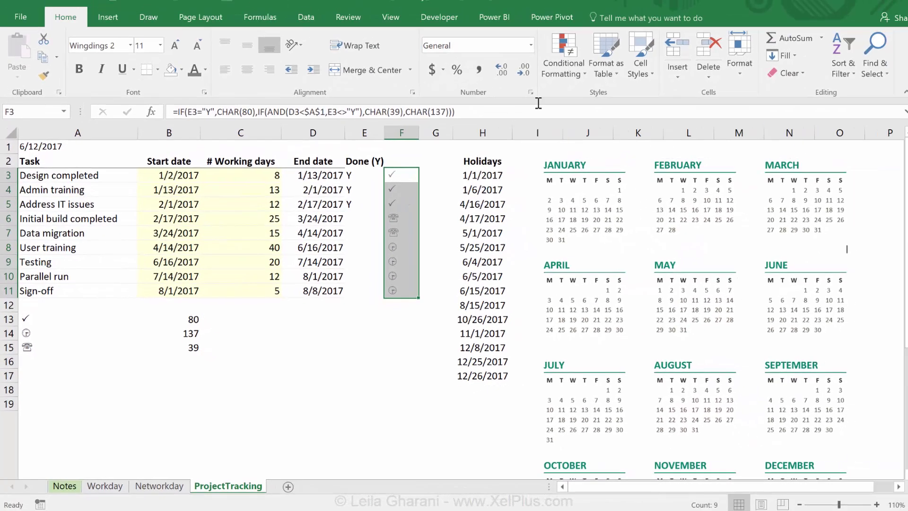
click(575, 71)
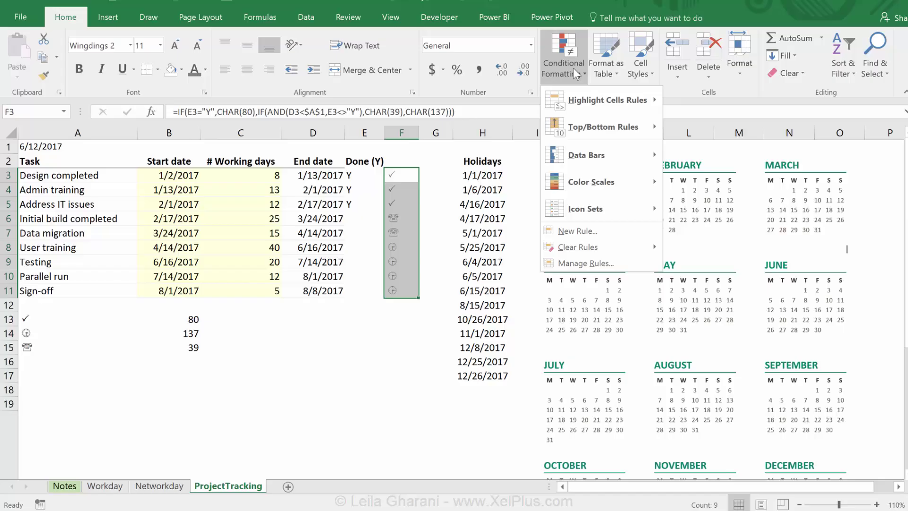
click(573, 231)
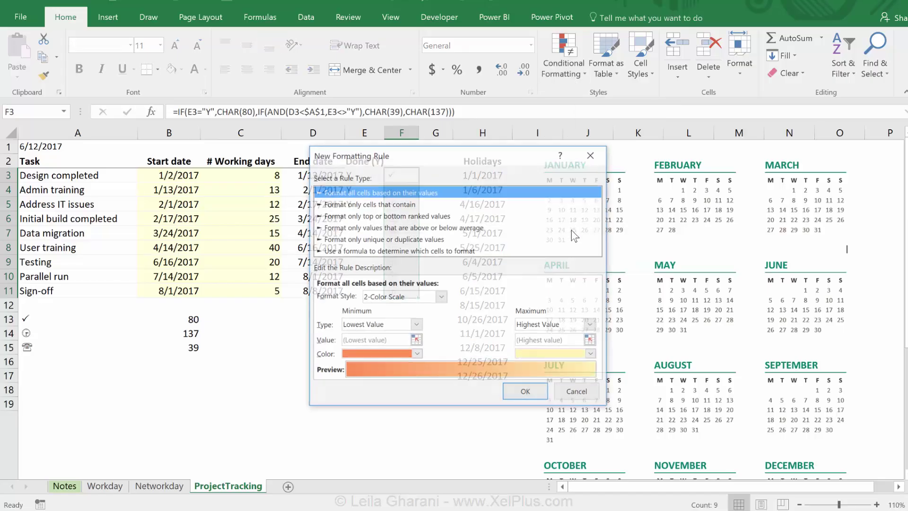
click(386, 204)
Set the rule to Cell Value equal to =char(80) with a green font.
drag(405, 162, 535, 128)
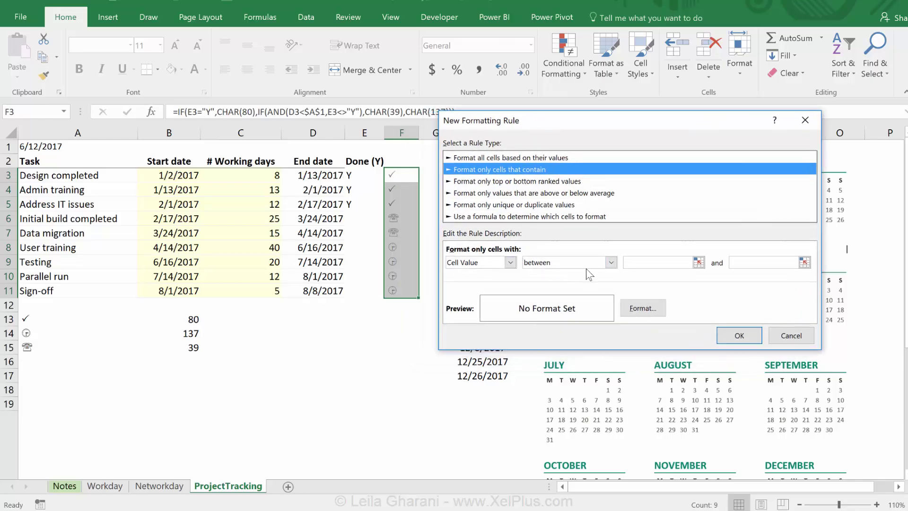
click(610, 262)
click(586, 294)
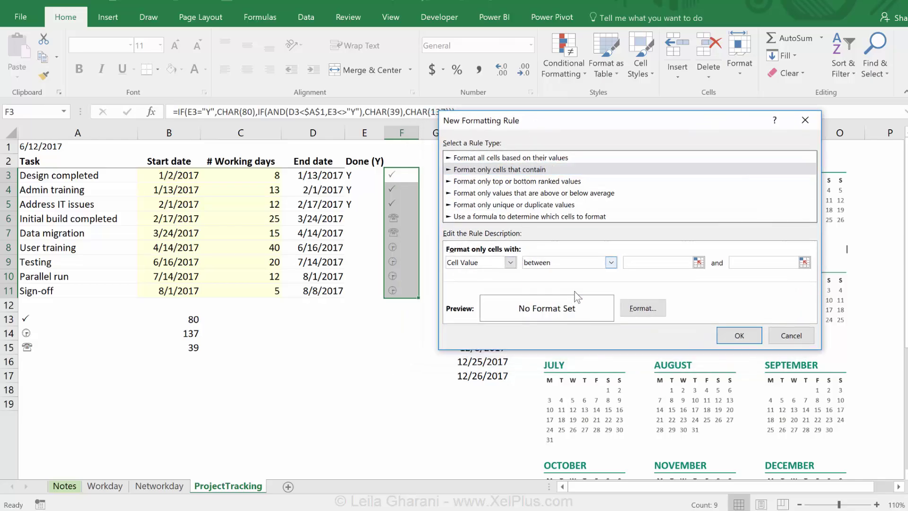
click(646, 262)
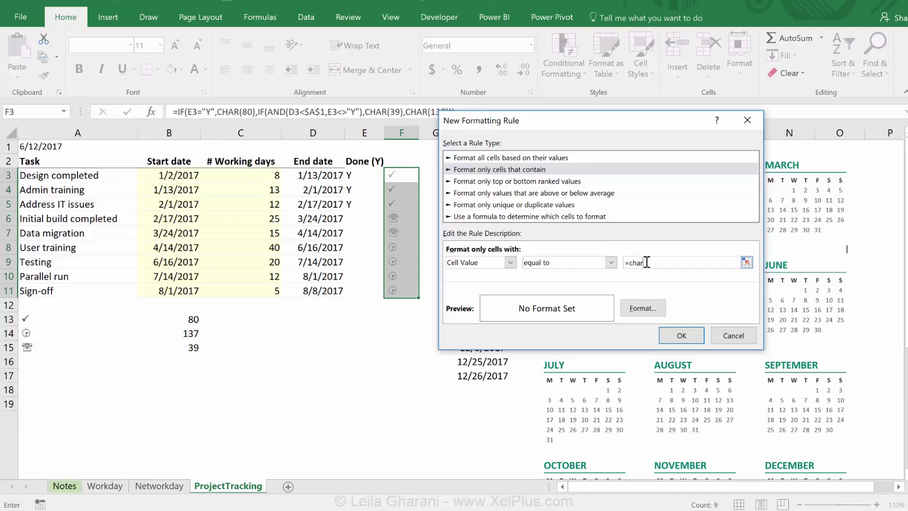
text(=char(80))
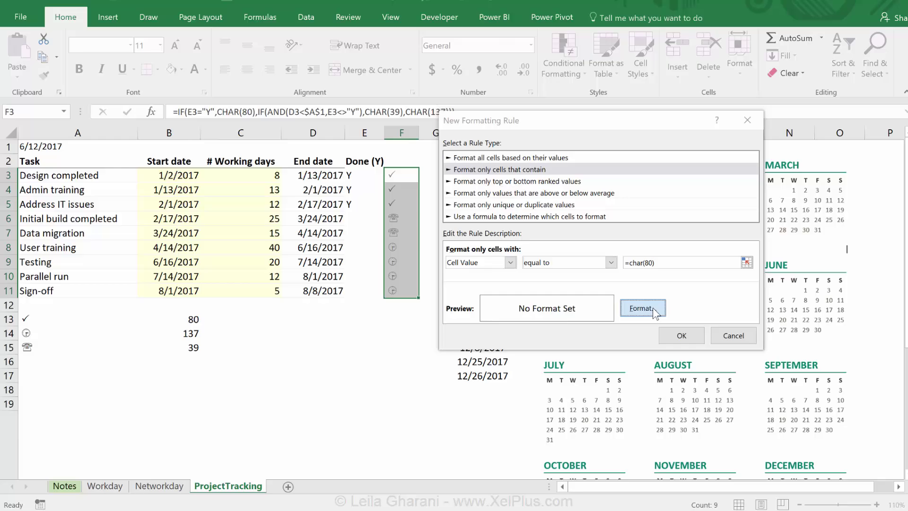
click(643, 308)
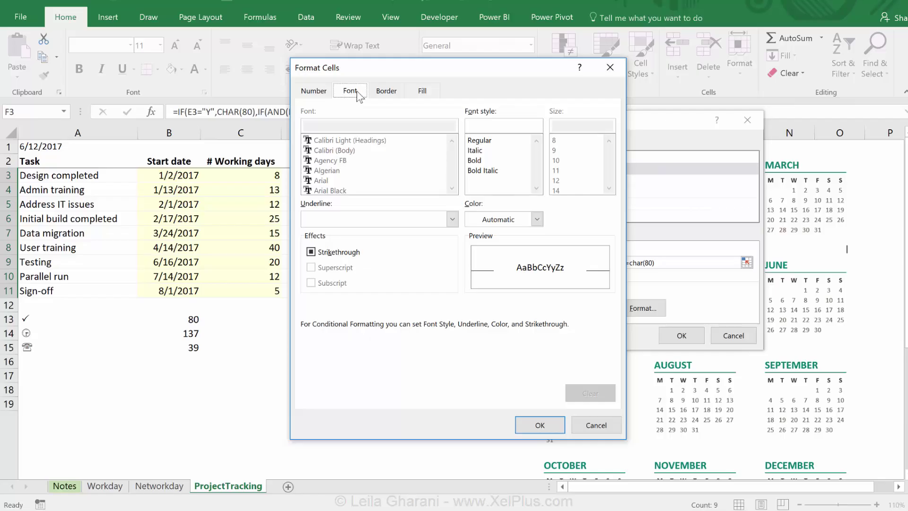
click(536, 220)
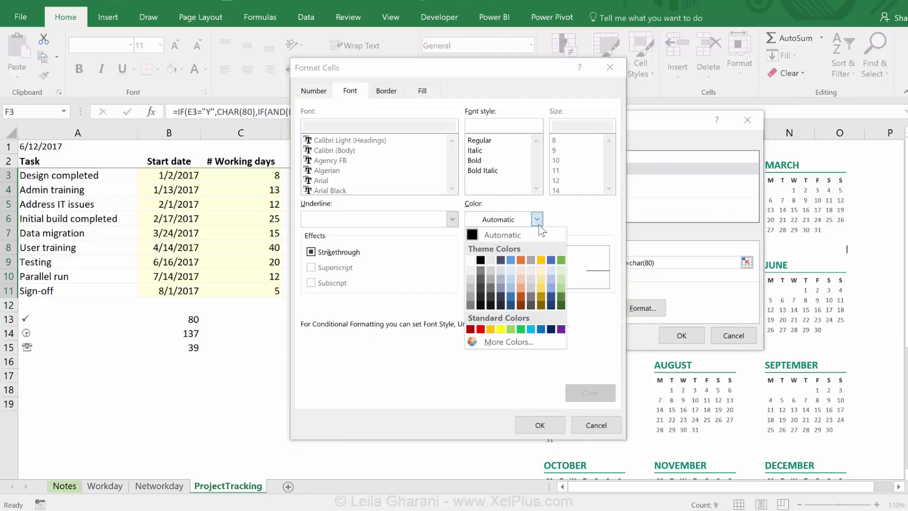
click(560, 260)
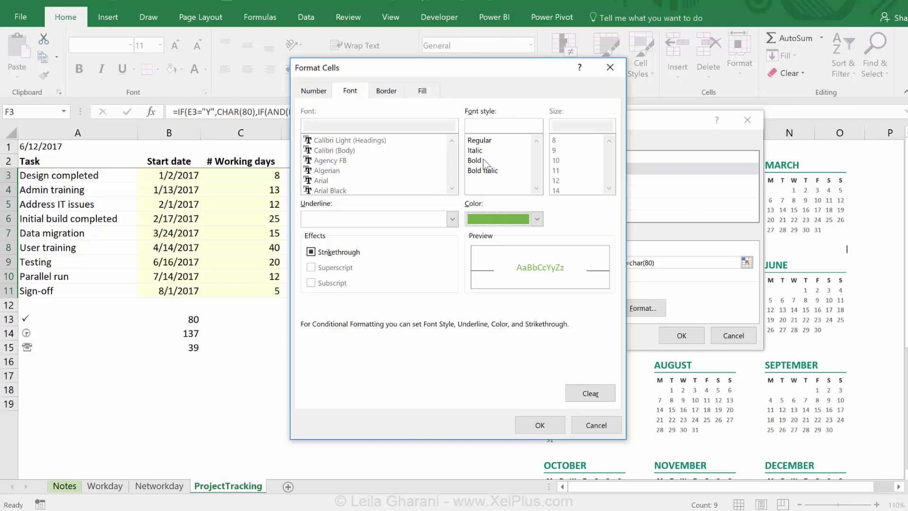
click(531, 424)
click(680, 335)
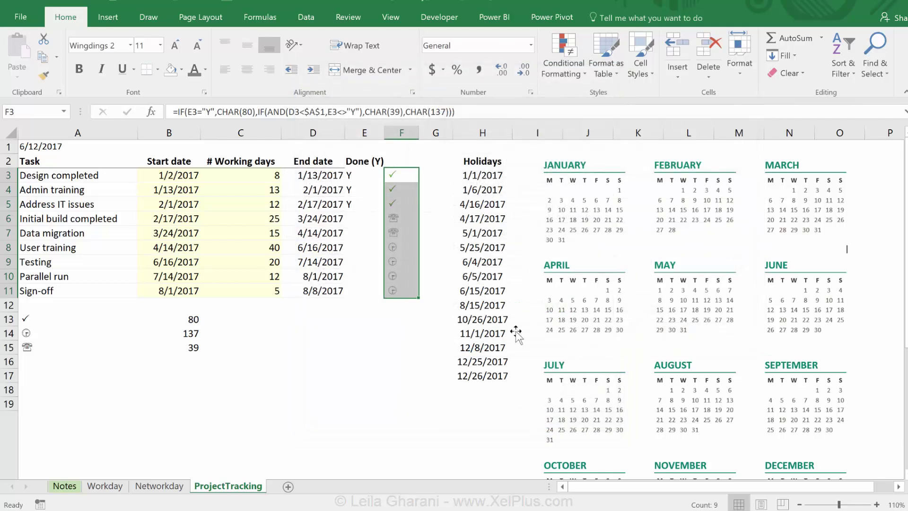
Begin a second 'cells that contain' rule with Cell Value equal to =char(39).
click(562, 66)
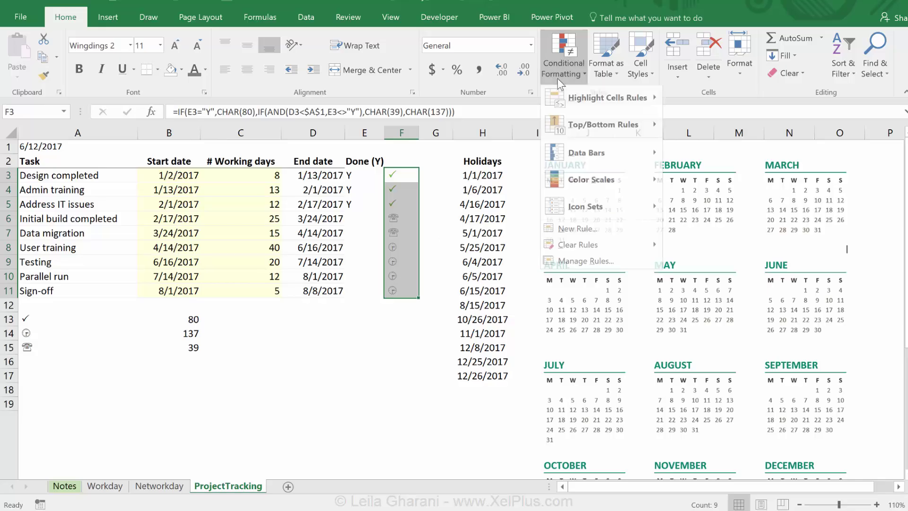
click(577, 231)
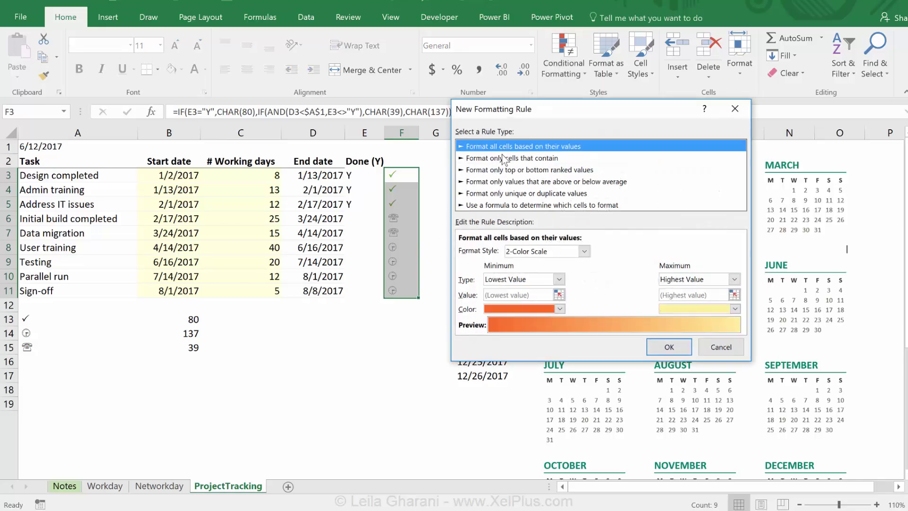
click(505, 159)
click(623, 250)
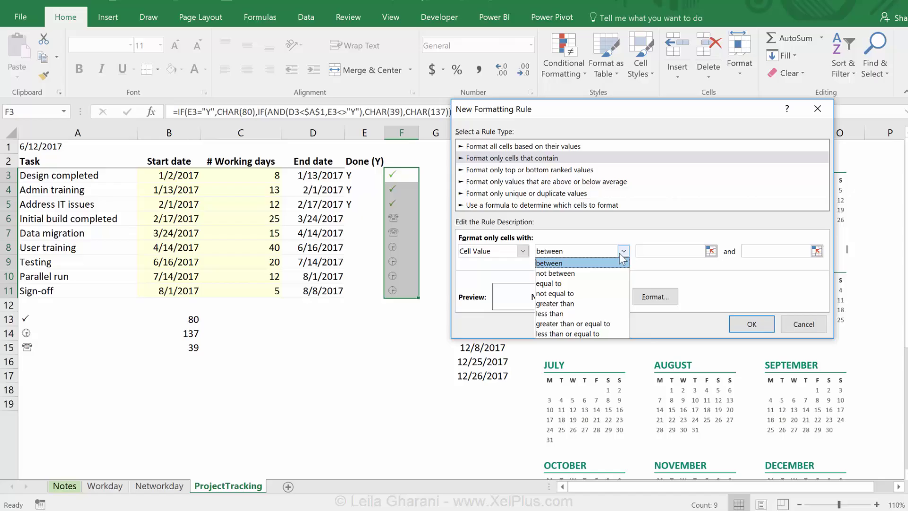
key(Escape)
key(Down)
key(Down)
click(654, 253)
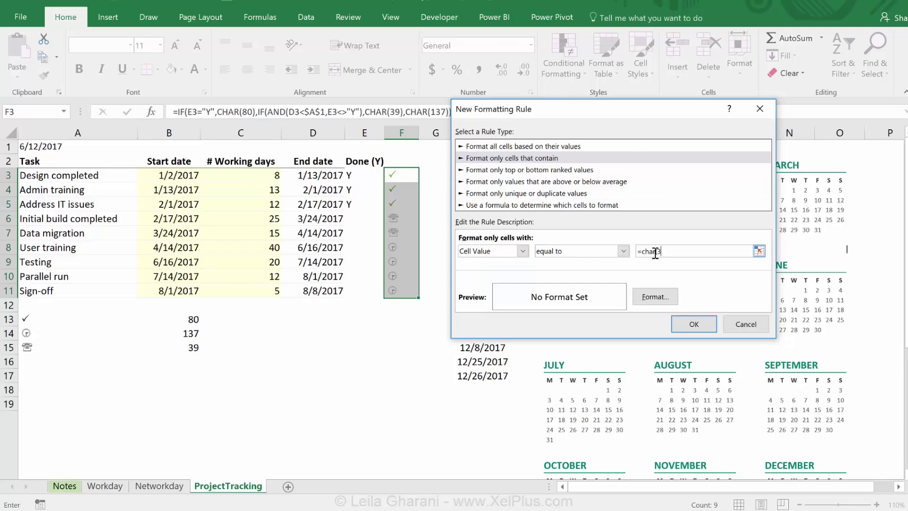
Give the matching phone symbols a red font and confirm the rule.
click(654, 296)
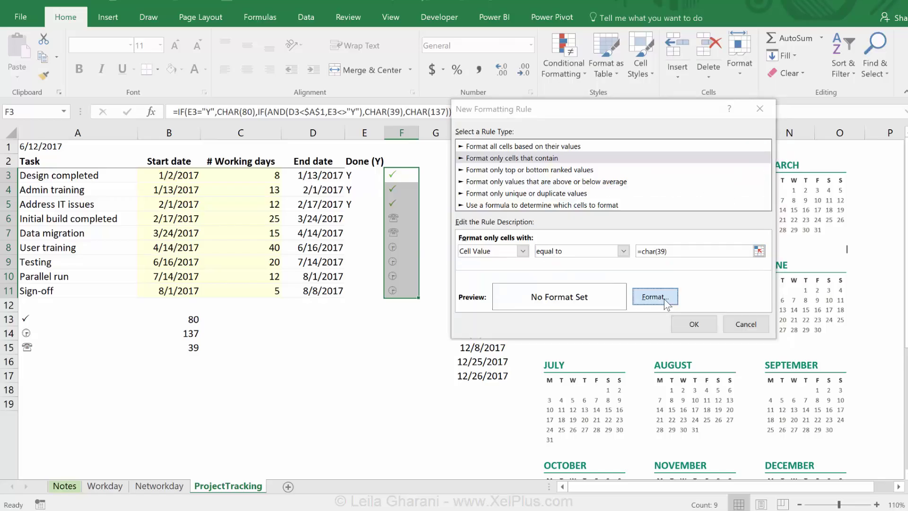
click(679, 174)
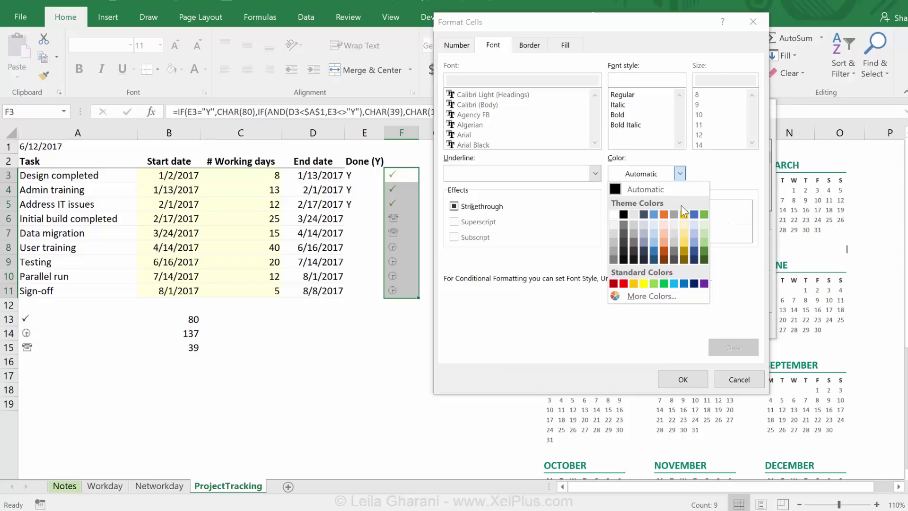
click(625, 283)
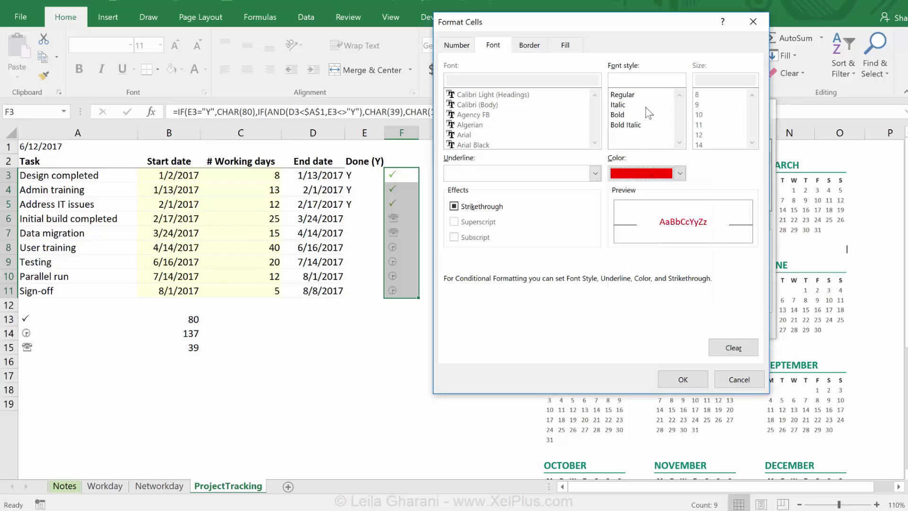
click(682, 379)
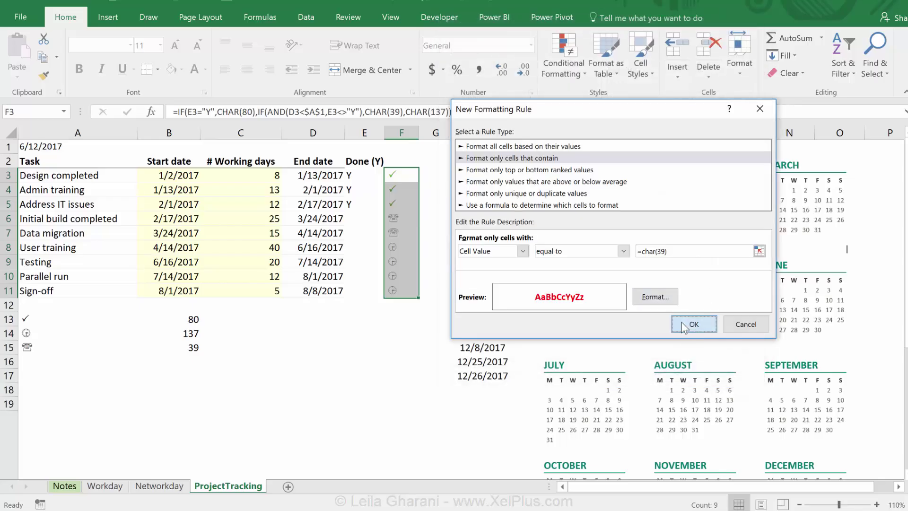
click(683, 326)
click(421, 364)
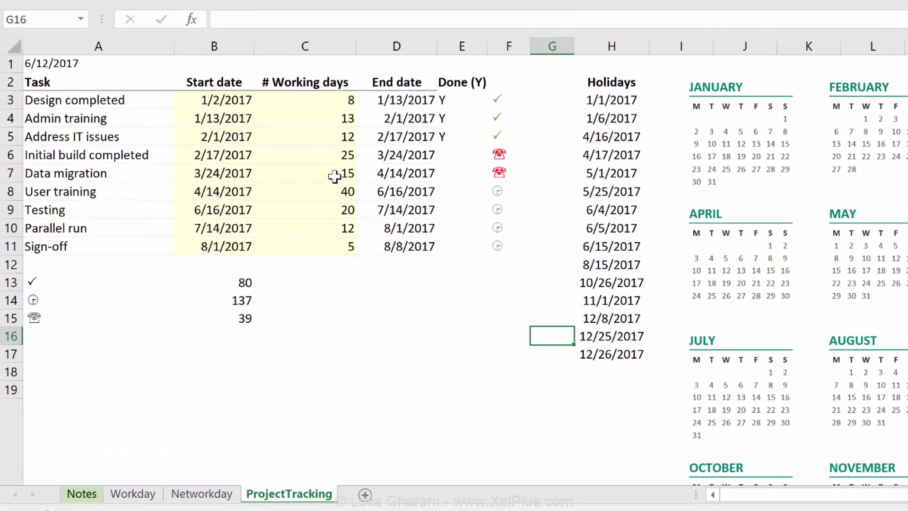
Mark Initial build completed as done with Y in E6.
click(452, 159)
text(Y)
key(ctrl+Return)
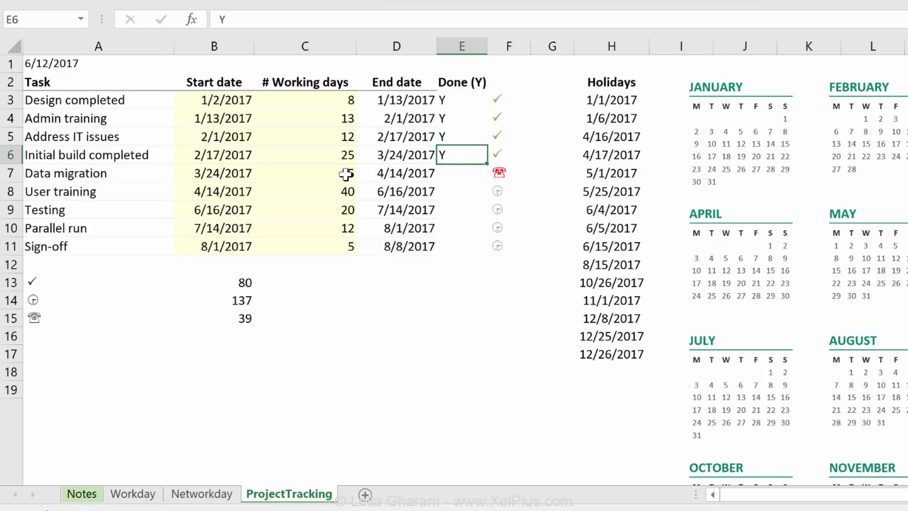
Change Data migration's working days in C7 to 60.
click(312, 181)
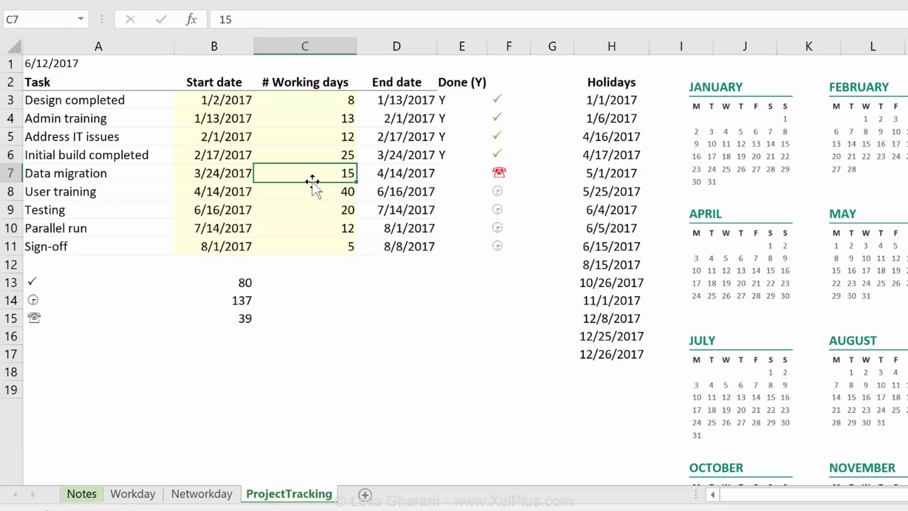
text(60)
key(ctrl+Return)
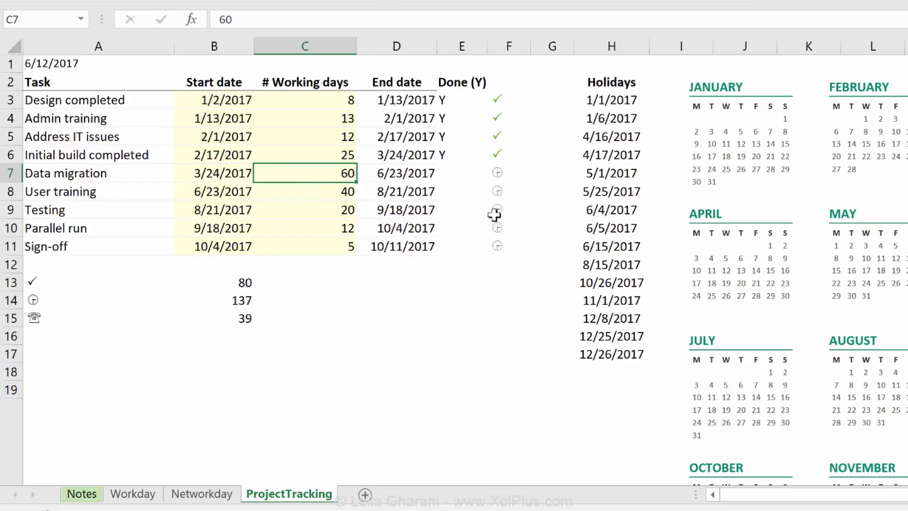
Centre the Done (Y) header across E2:F2 via Format Cells alignment.
click(455, 81)
key(shift+Right)
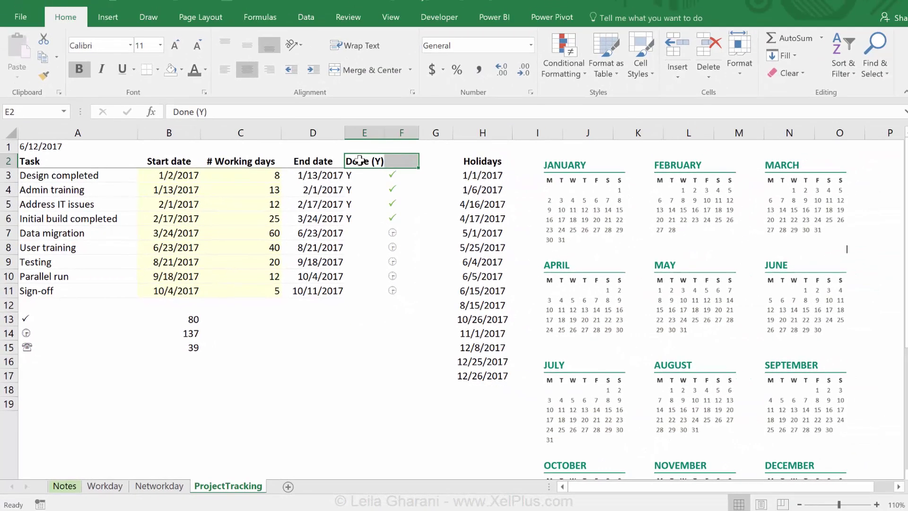
key(ctrl+1)
click(547, 98)
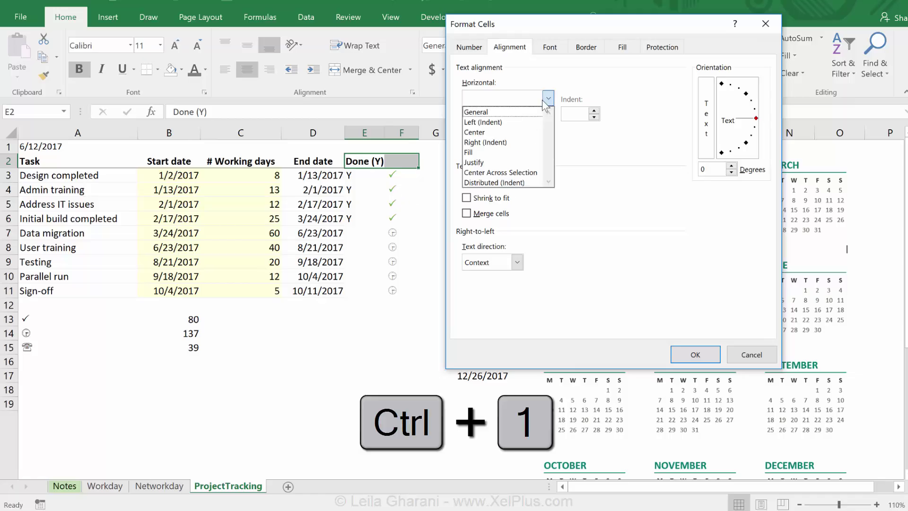
click(520, 172)
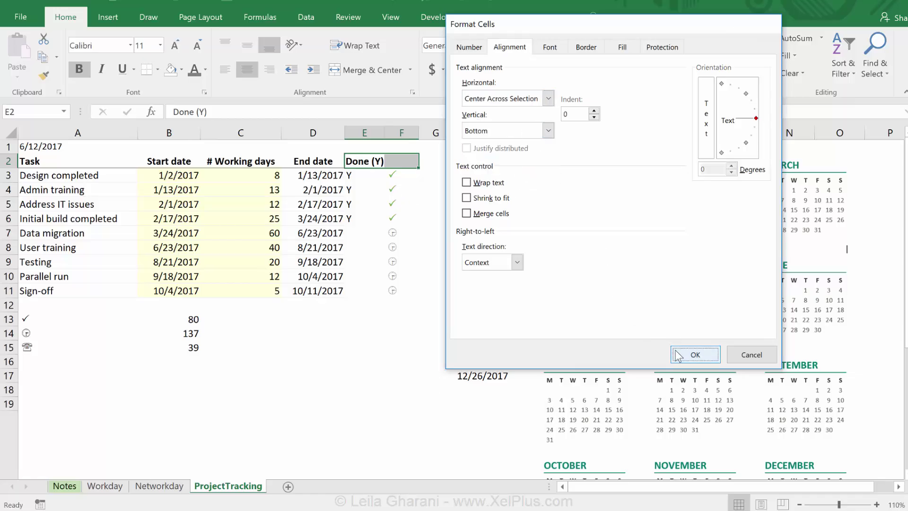
click(695, 354)
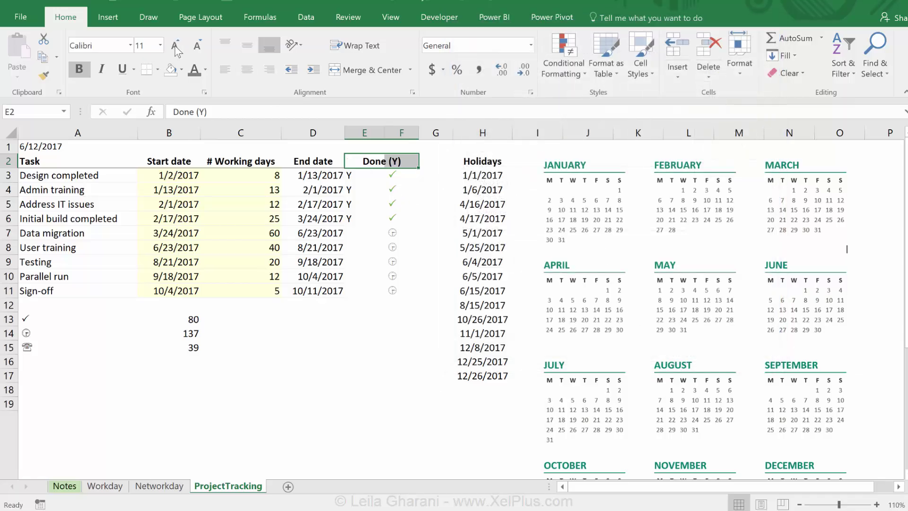
Left-align the header, add a bottom border under E2:F2, and narrow column E.
click(230, 70)
click(158, 69)
click(167, 110)
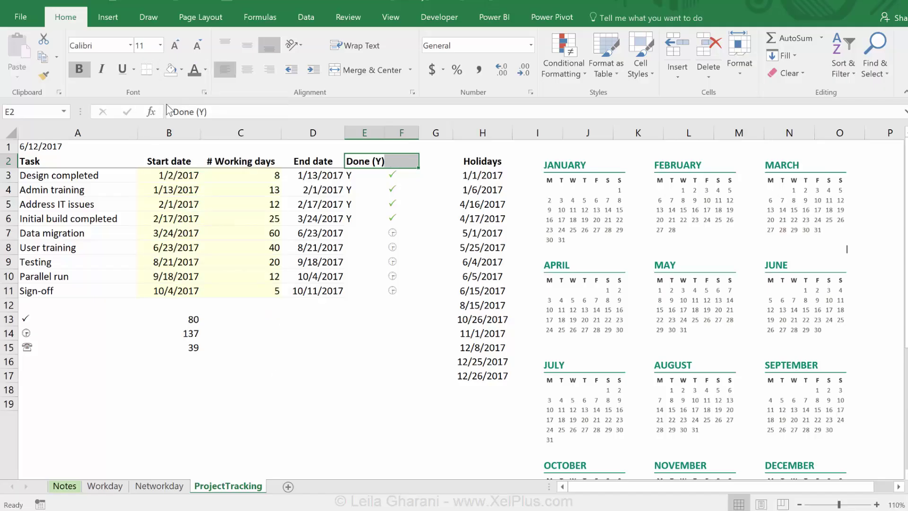
mouse_move(382, 135)
mouse_down()
mouse_move(363, 130)
mouse_move(394, 130)
mouse_move(372, 124)
mouse_up()
click(342, 306)
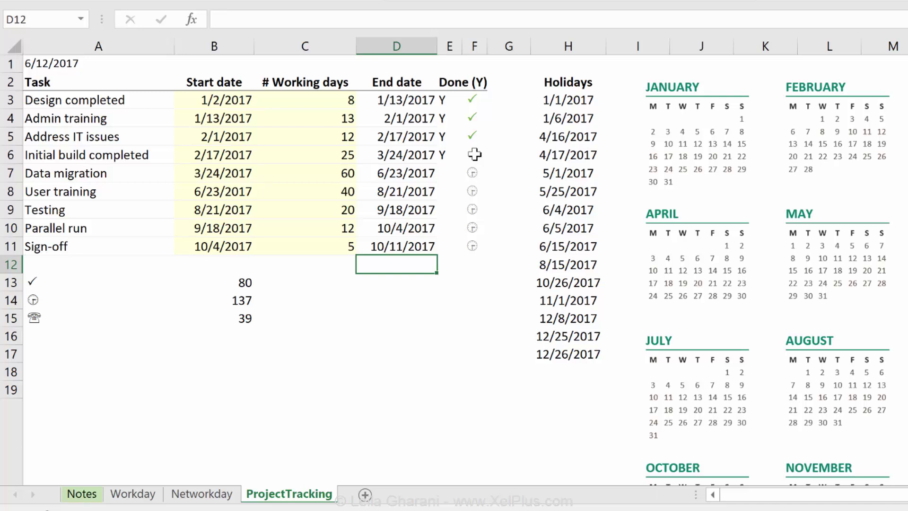